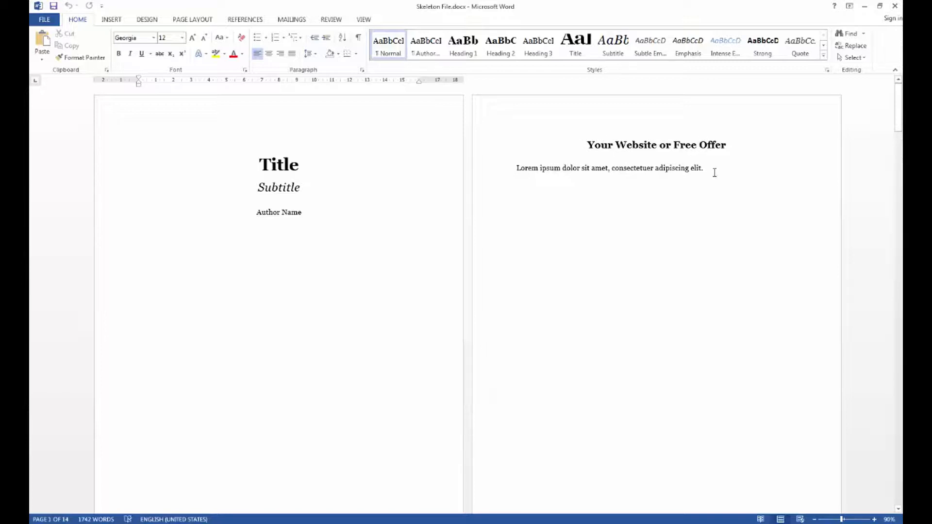
- Examine the front matter of the book template, including the copyright author name, the disclaimer, the dedication and the table of contents
scroll(515, 281, down, 6)
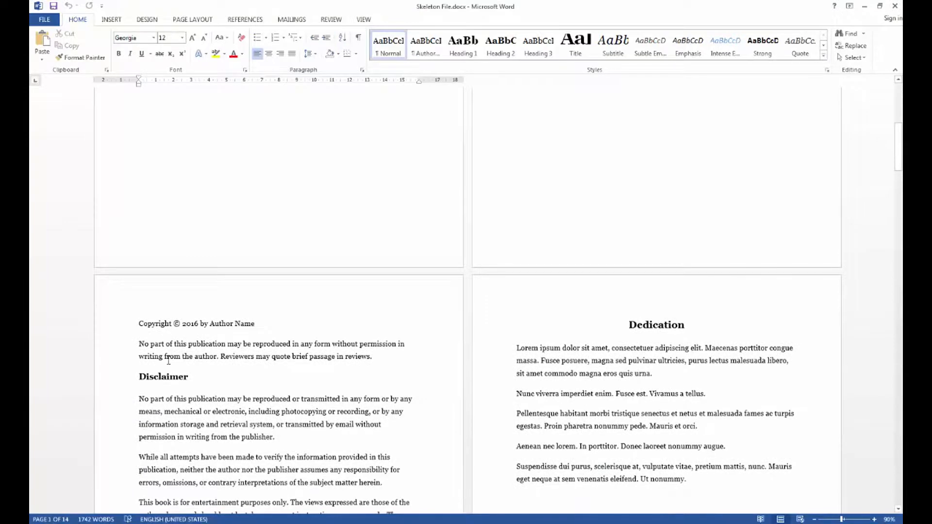
scroll(155, 417, down, 2)
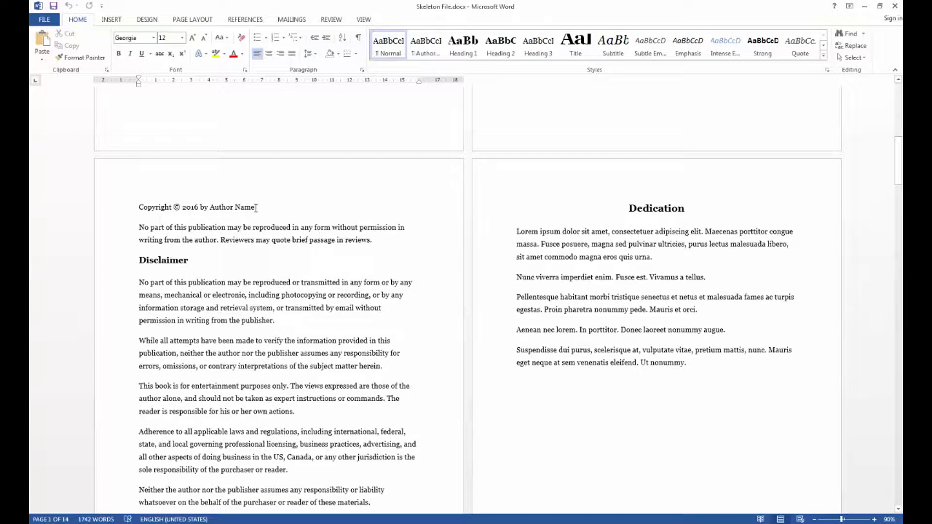
drag(254, 207, 224, 209)
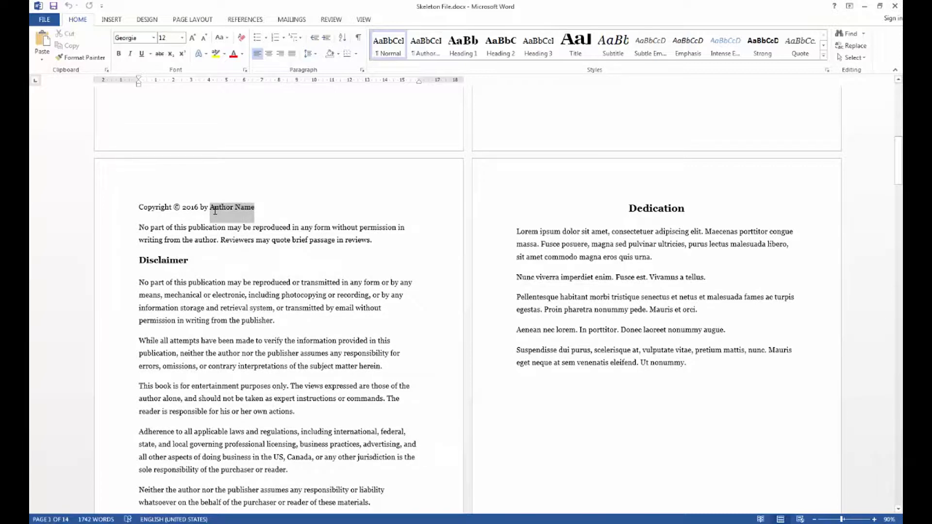
click(196, 209)
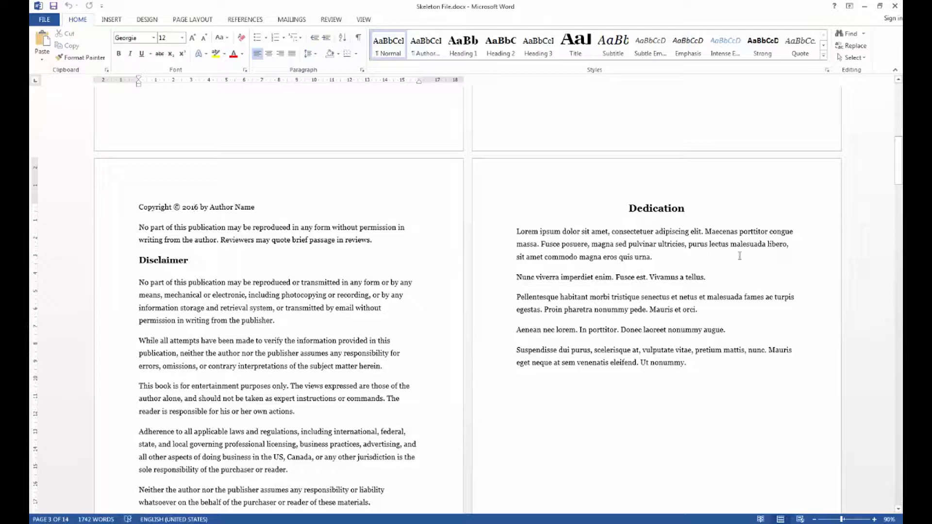
scroll(618, 340, down, 10)
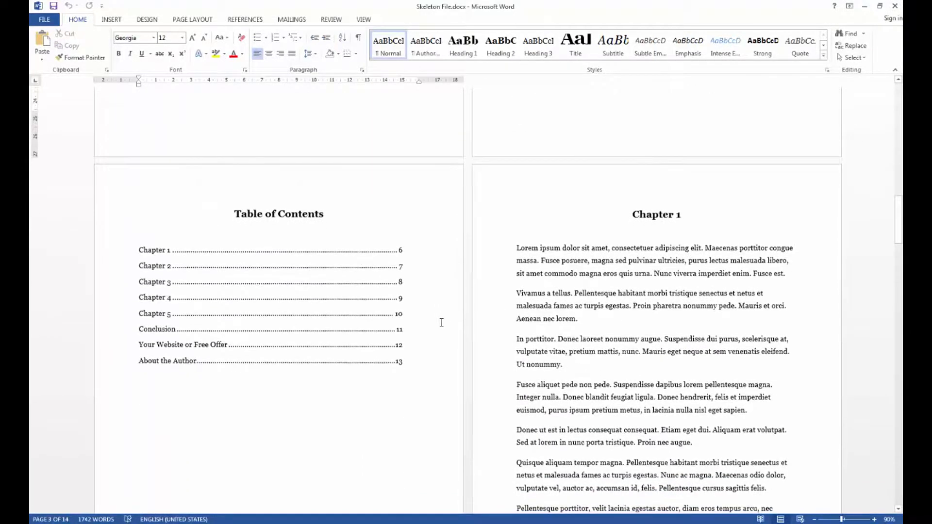
click(262, 284)
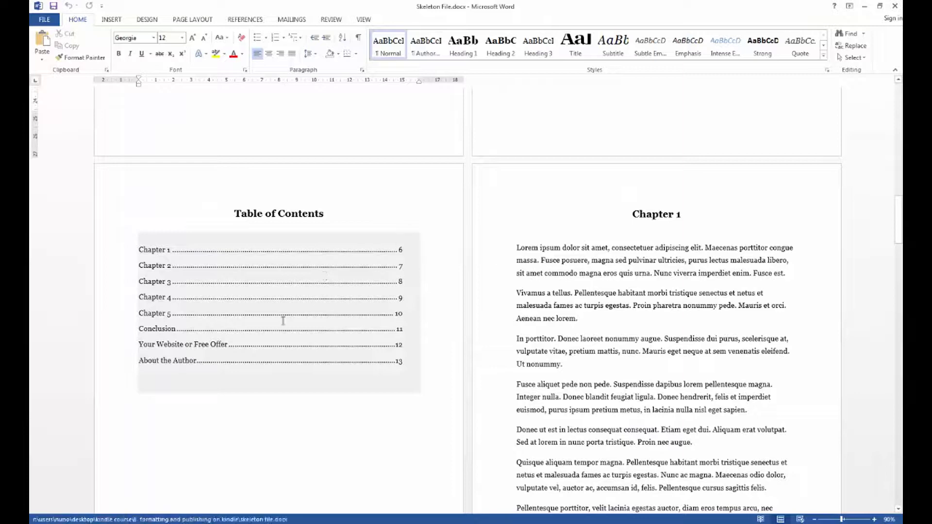
click(358, 323)
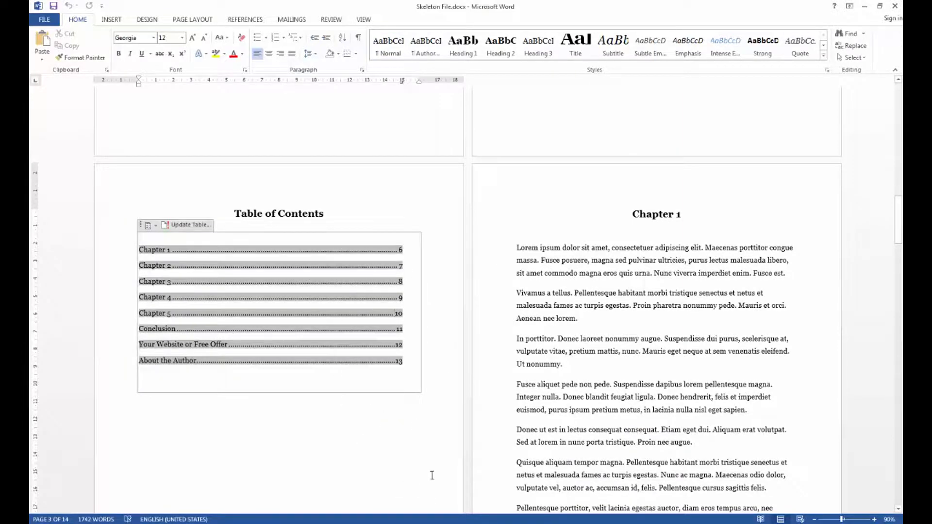
- Examine the chapter pages, conclusion, website or free offer page, and the author pages through the end of the template
click(669, 308)
scroll(667, 290, down, 7)
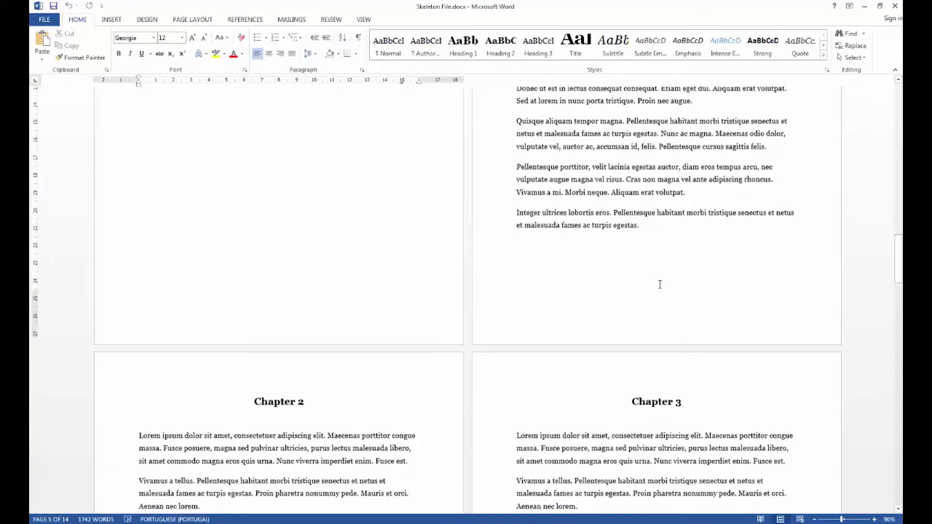
scroll(659, 284, down, 9)
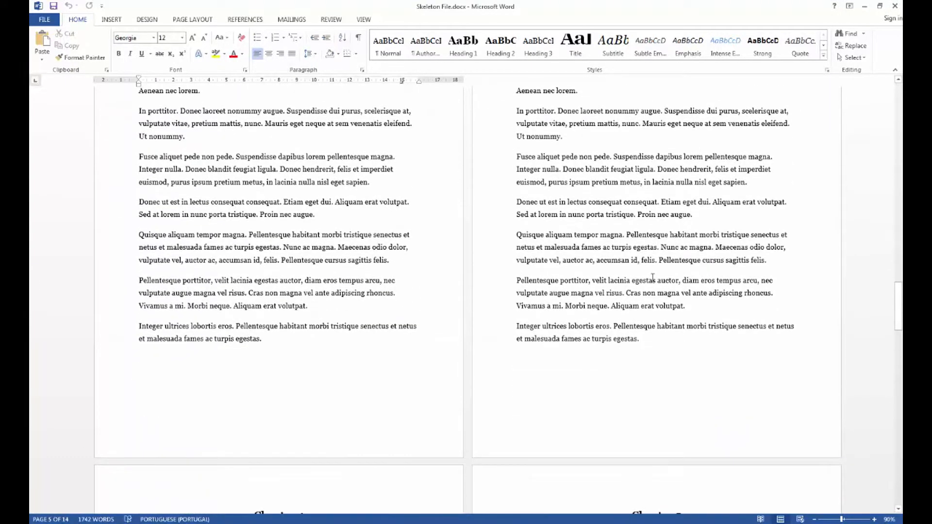
scroll(652, 277, down, 6)
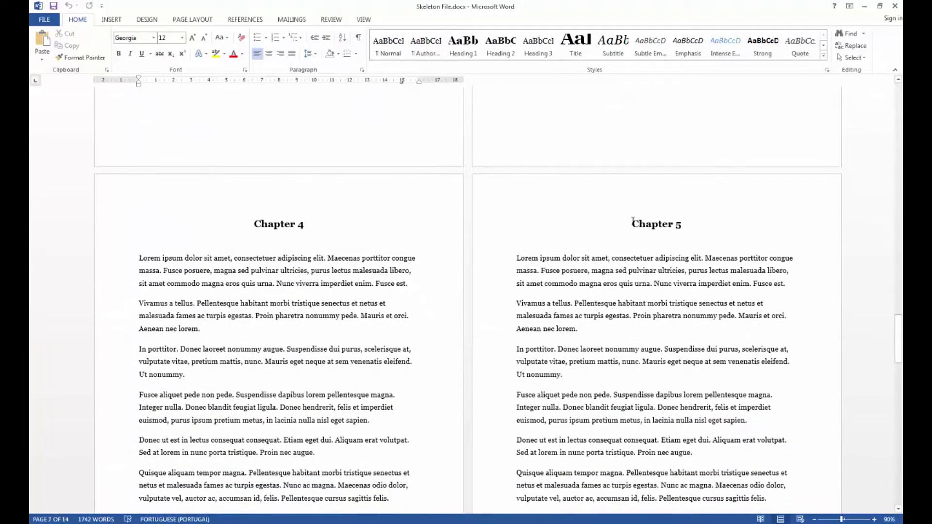
scroll(453, 425, down, 2)
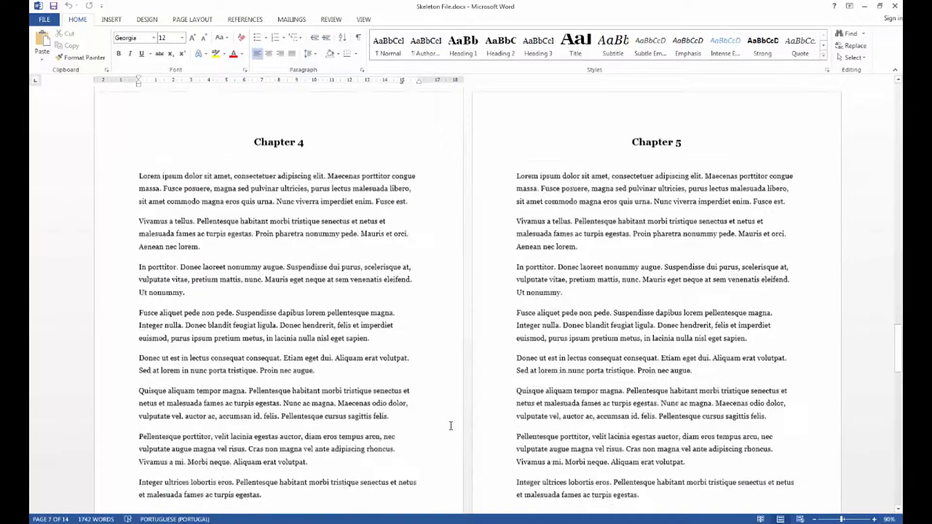
scroll(450, 425, down, 7)
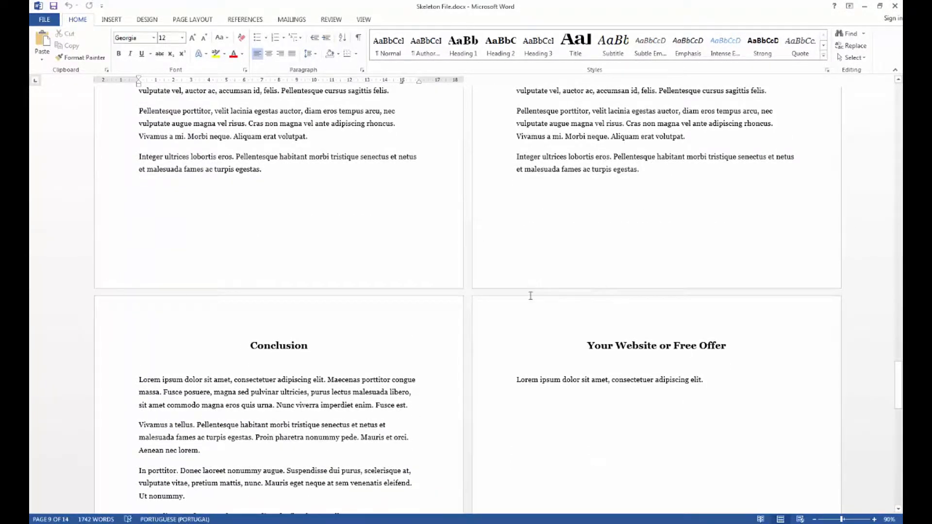
scroll(485, 282, down, 2)
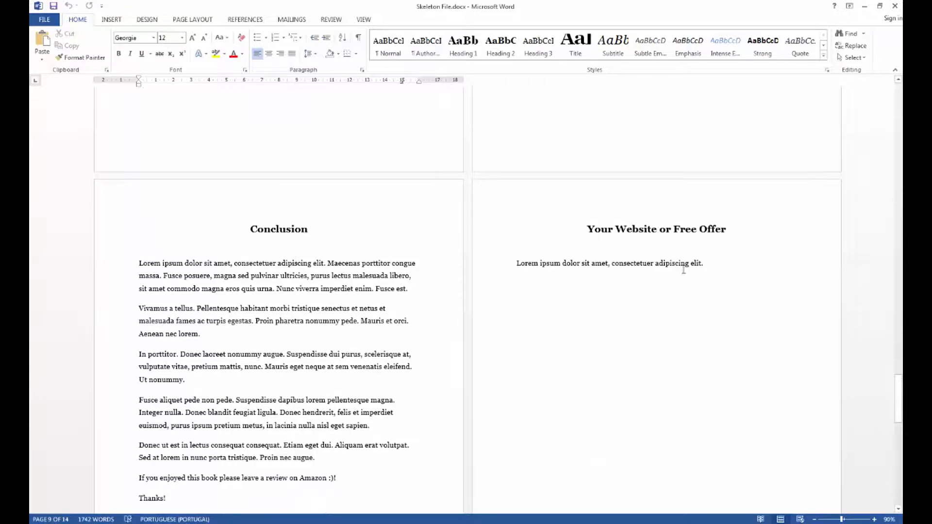
drag(587, 230, 645, 231)
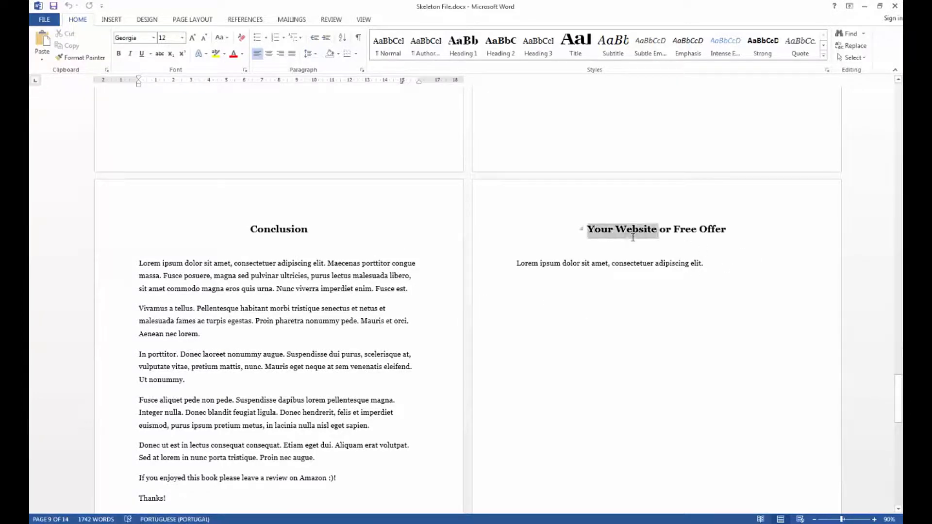
scroll(611, 334, down, 3)
scroll(578, 332, down, 7)
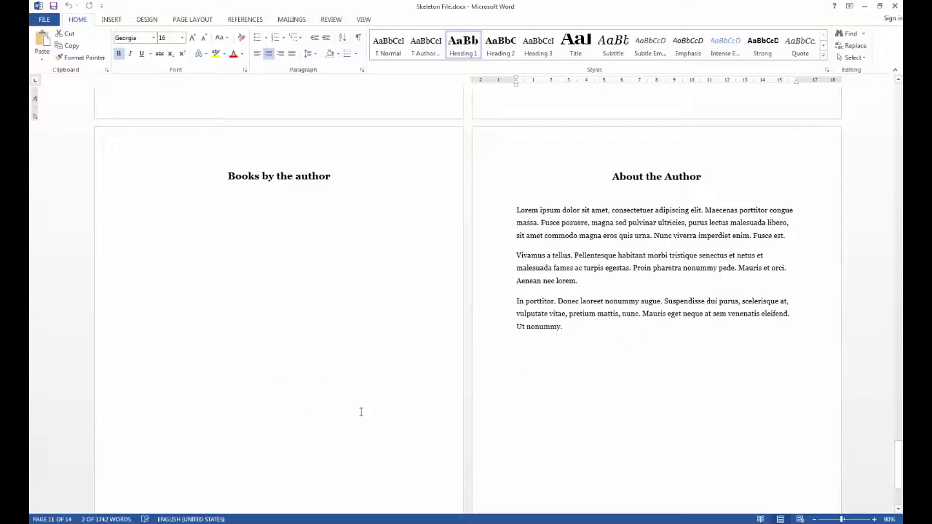
- Check the browser's Kindle font search results for Georgia, and switch to Skeleton File_show.docx in Word
click(319, 472)
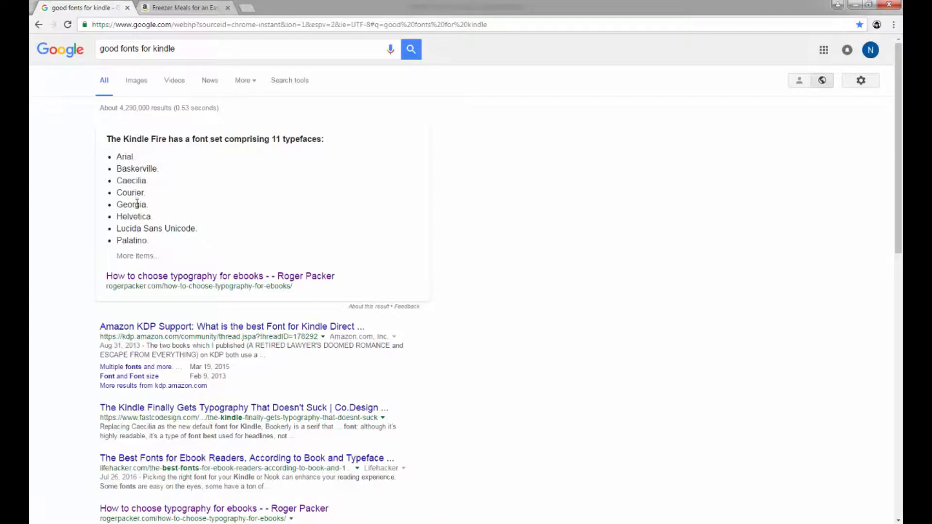
drag(127, 204, 135, 204)
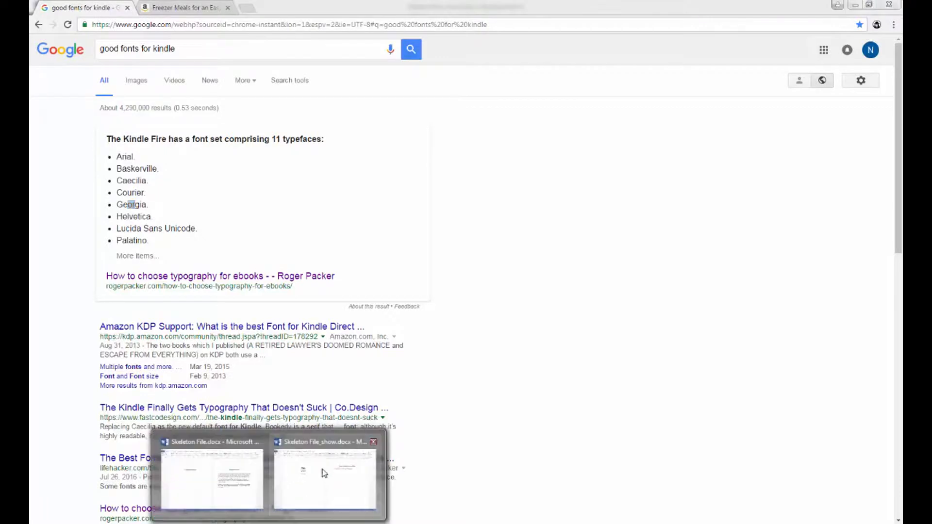
click(323, 469)
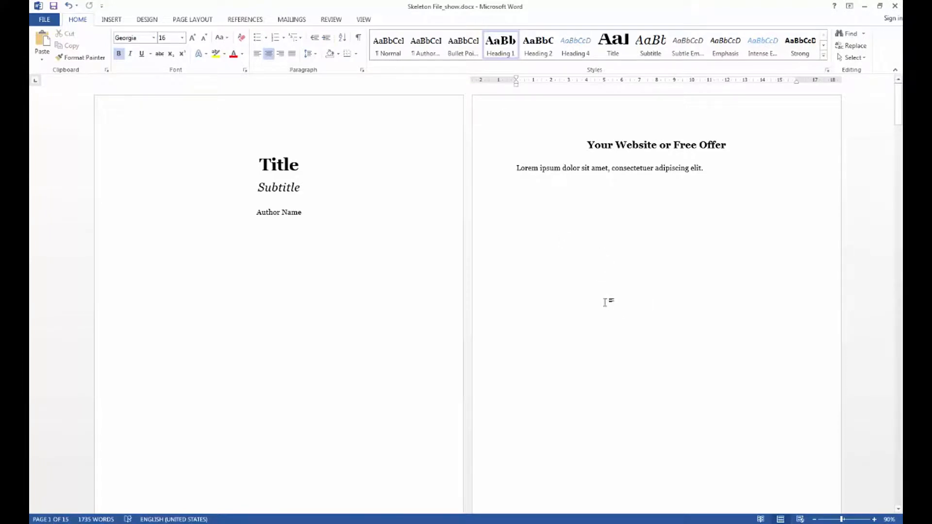
- Examine the page margin presets available for the document
click(204, 22)
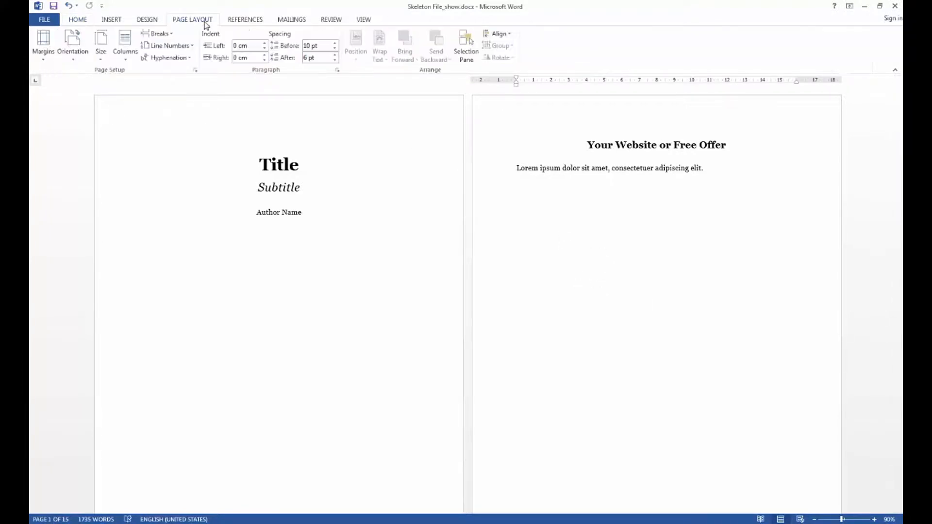
click(45, 57)
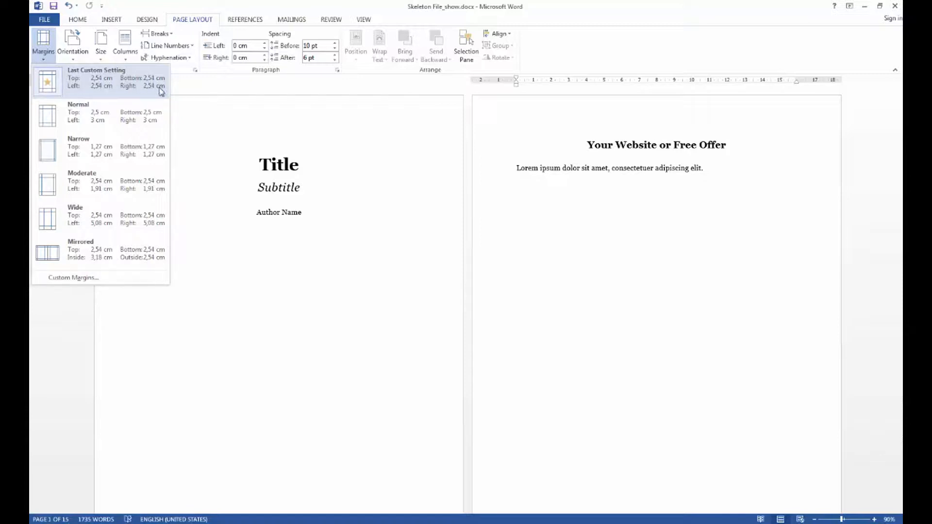
click(256, 290)
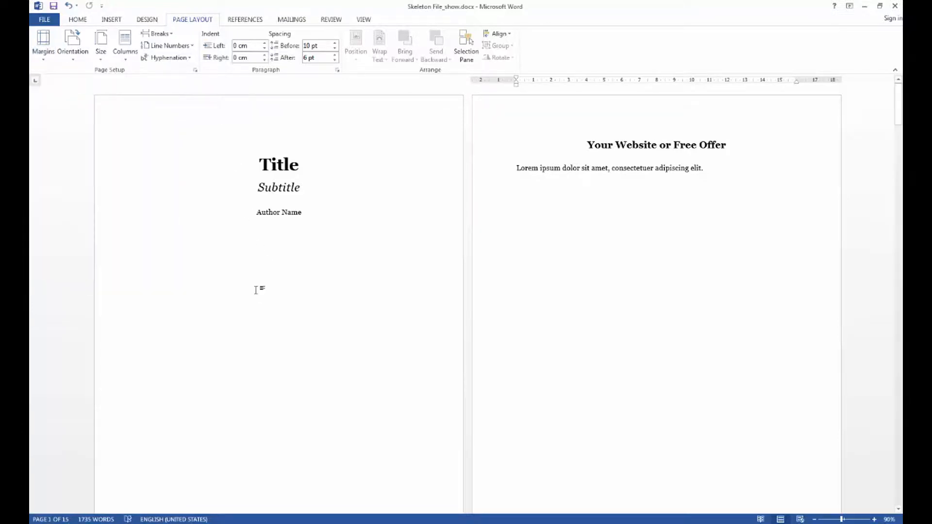
click(81, 22)
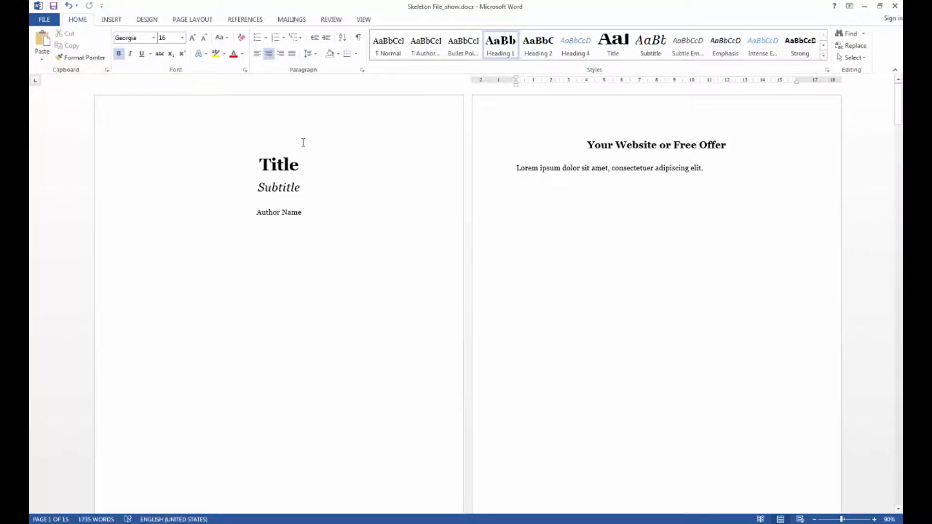
- Check the styles applied to the title, subtitle, author name and the body text on the Dedication page
click(282, 164)
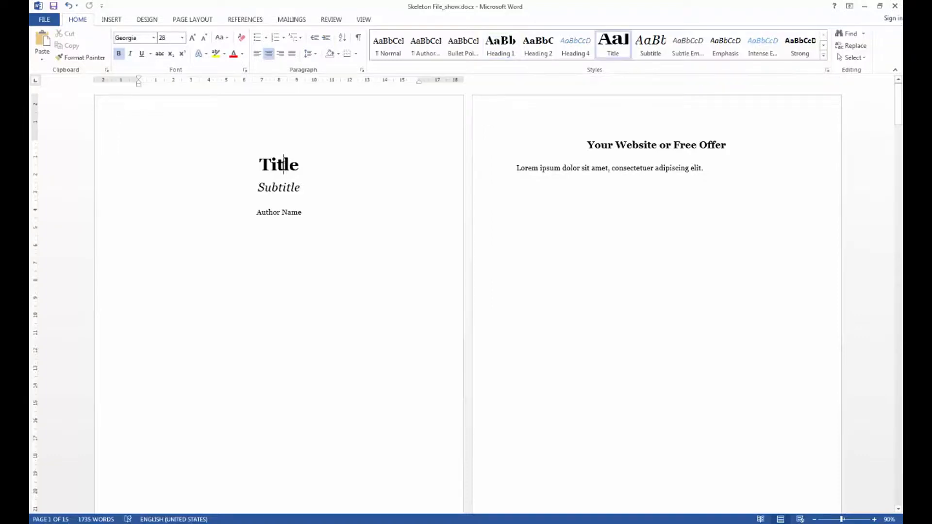
click(275, 190)
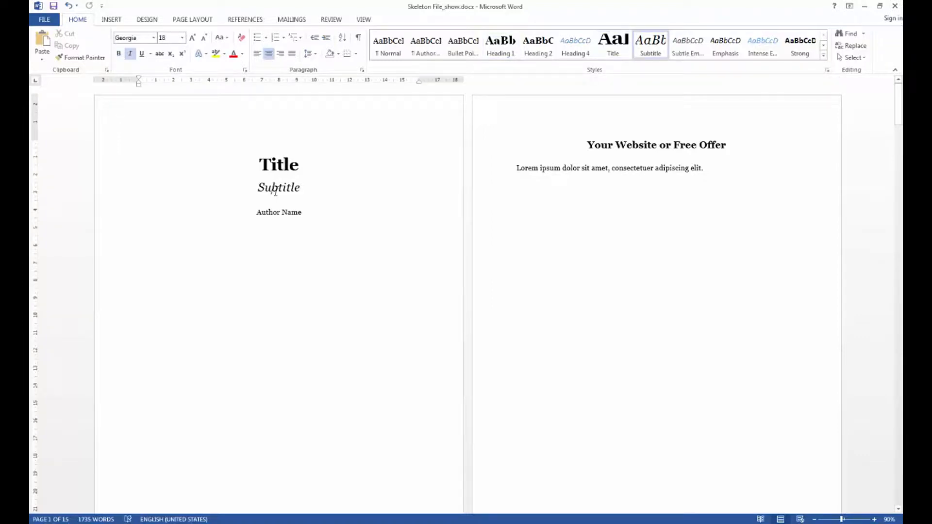
click(279, 208)
scroll(518, 273, down, 10)
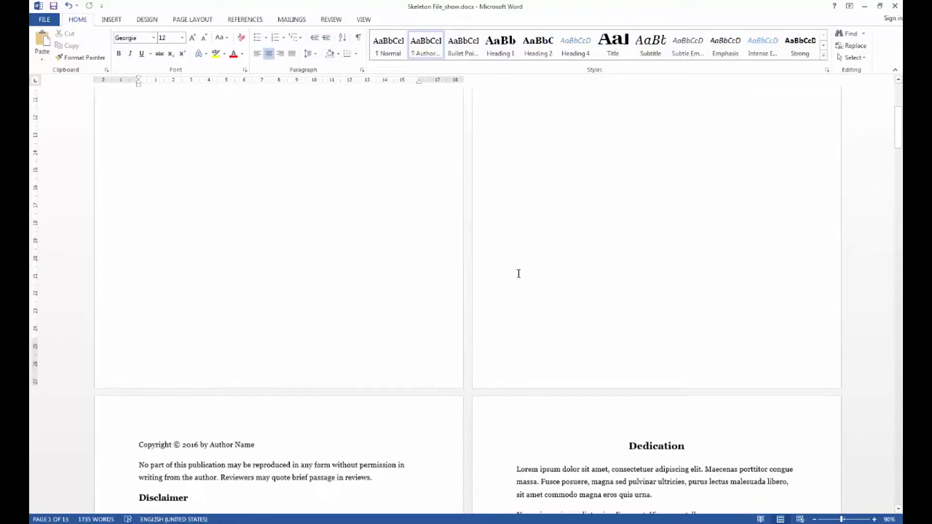
click(517, 291)
drag(527, 300, 593, 368)
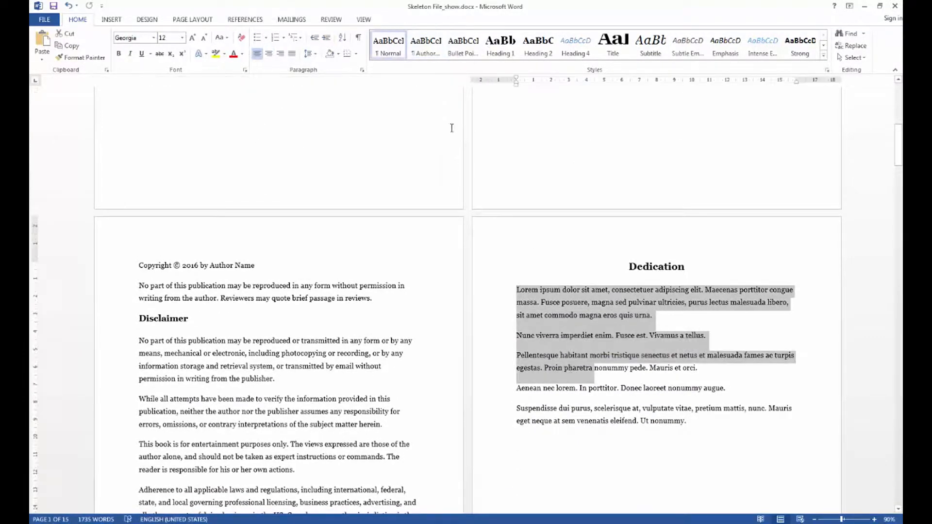
- Compare the heading styles of the Chapter 1 title and the "5 ways of knowing your purpose" subheading
scroll(470, 299, down, 10)
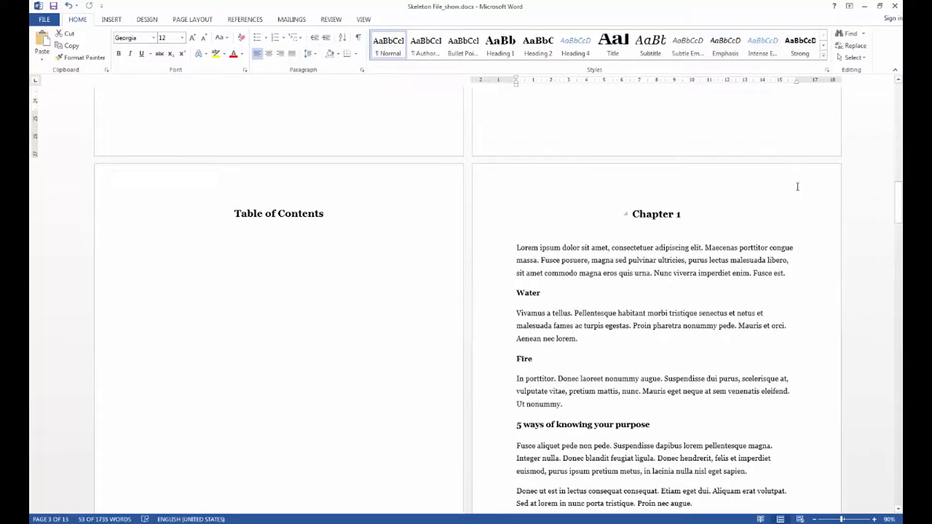
click(653, 217)
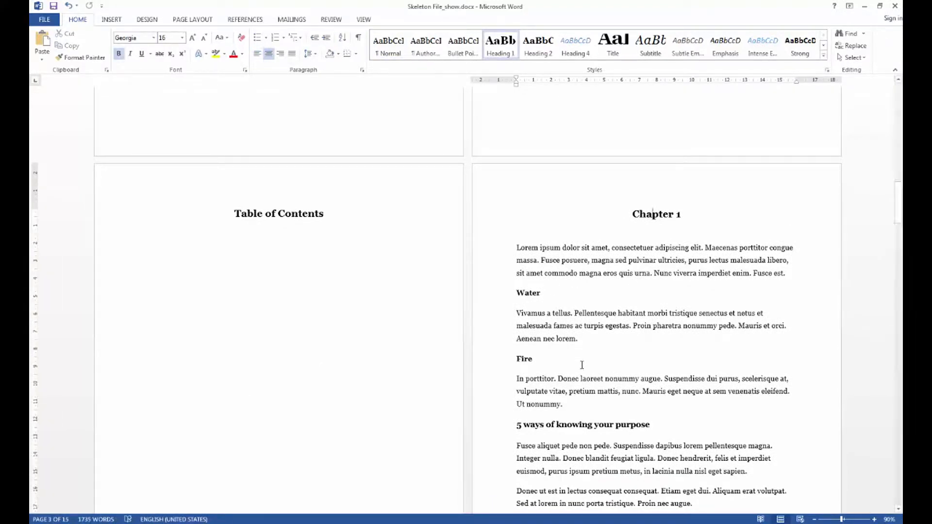
click(561, 427)
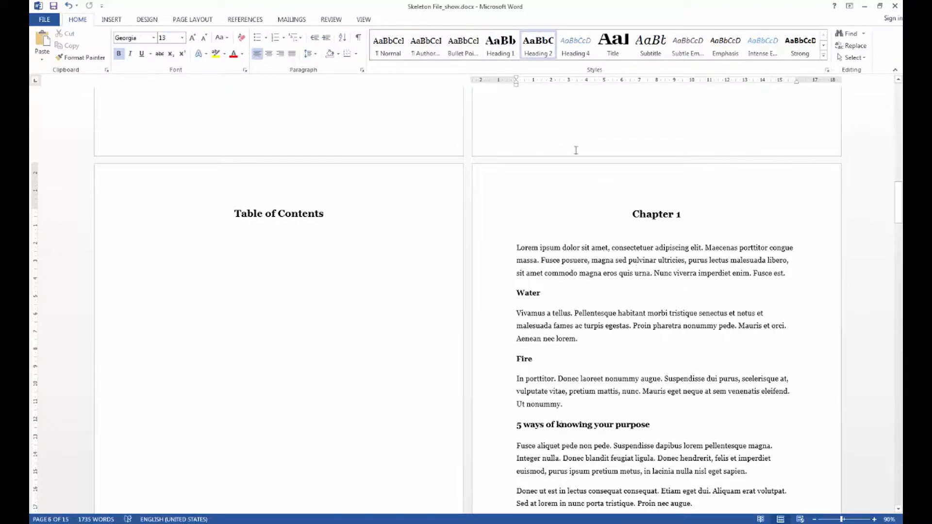
click(664, 214)
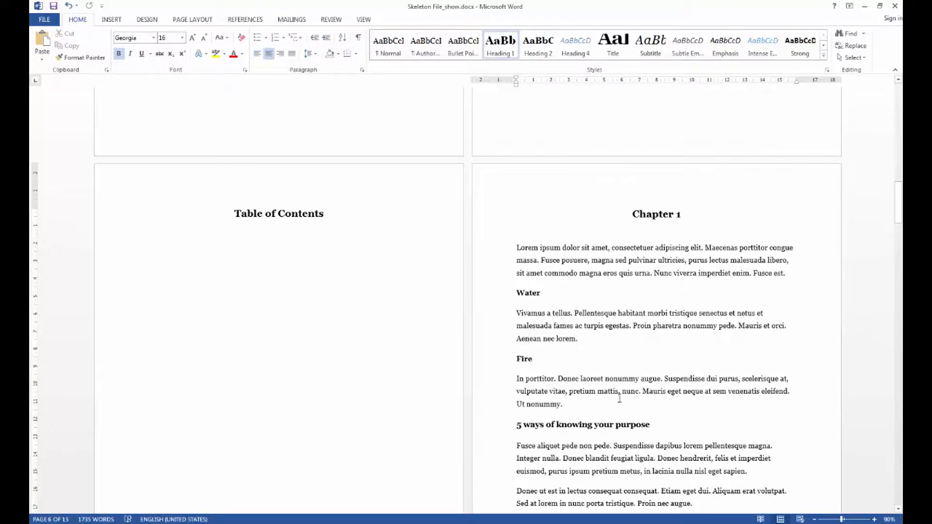
click(564, 421)
click(564, 425)
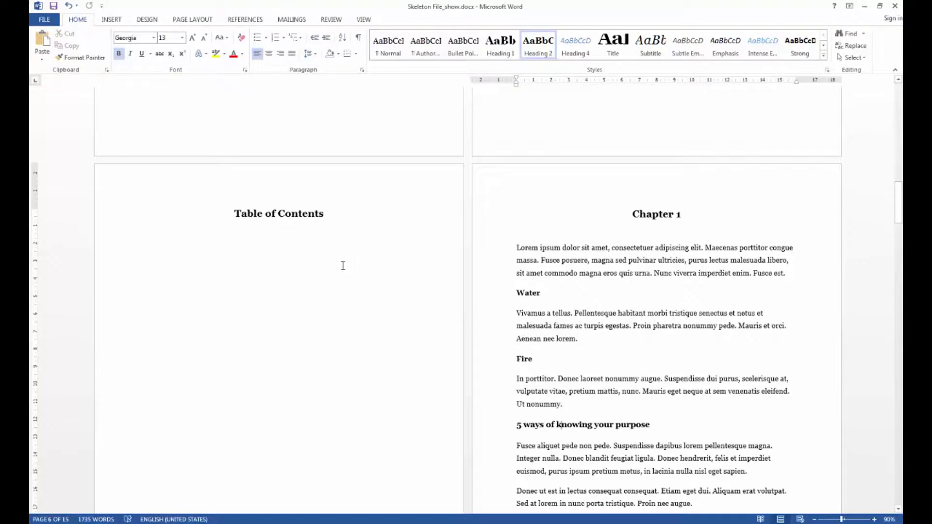
click(649, 213)
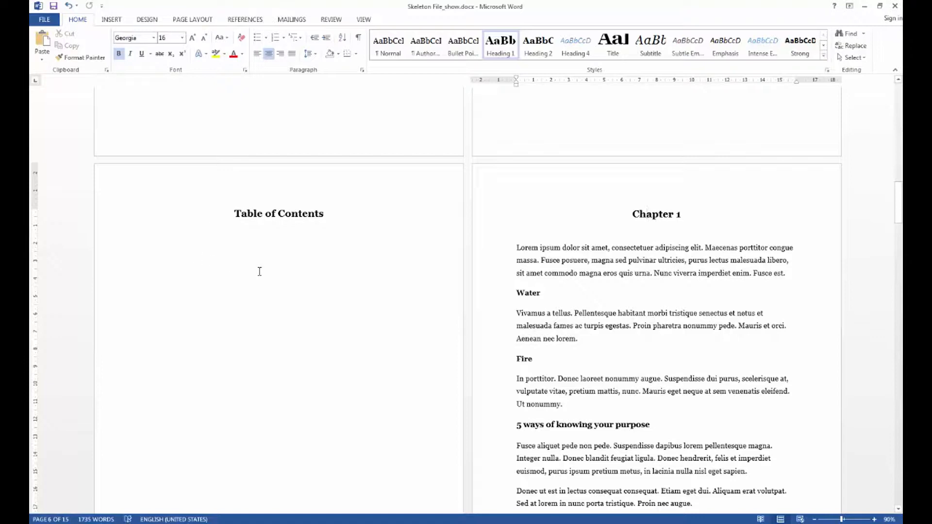
click(614, 425)
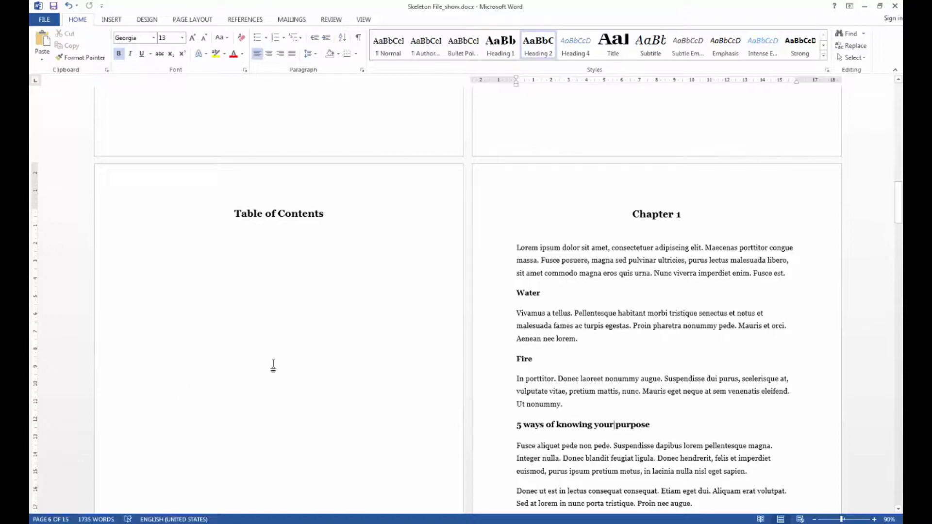
- Return to the first page of the document and check the style of the book title
scroll(338, 316, up, 10)
scroll(339, 312, up, 15)
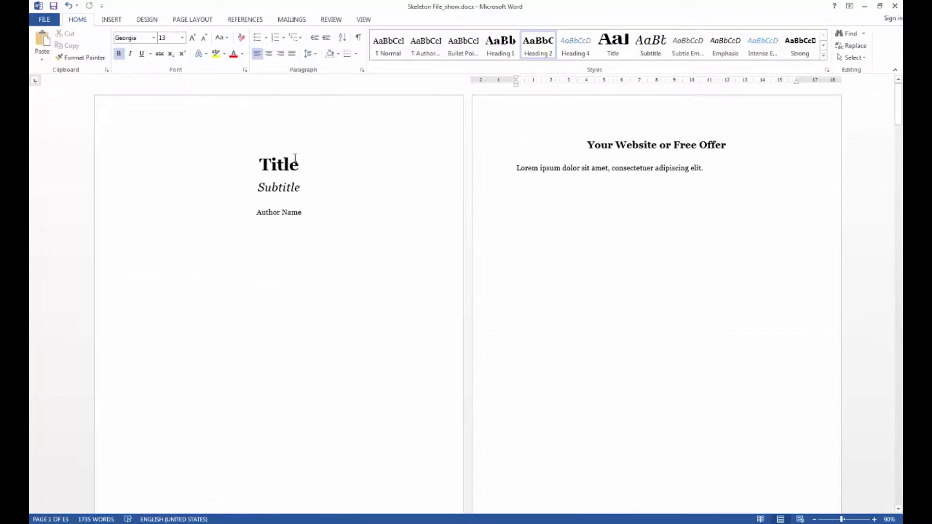
click(290, 164)
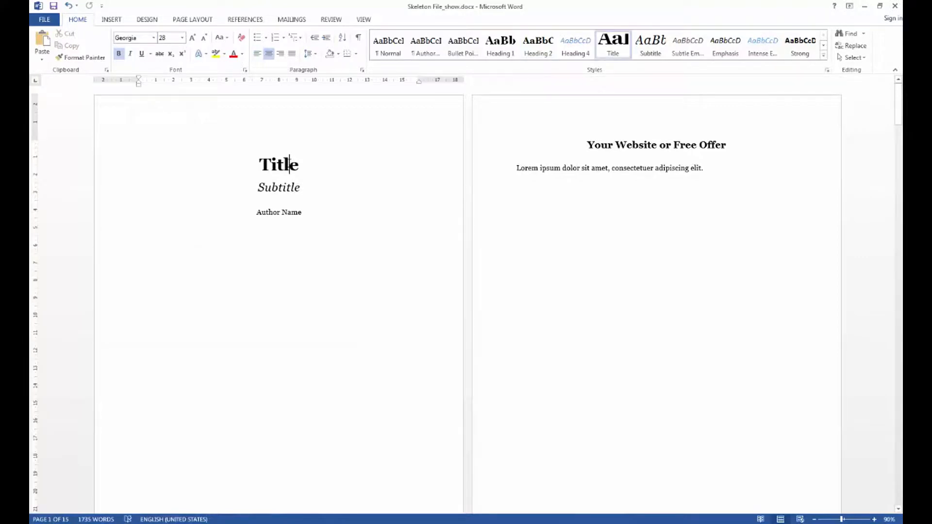
- Examine the Normal style's formatting, including its paragraph alignment, indentation and spacing settings
right_click(392, 53)
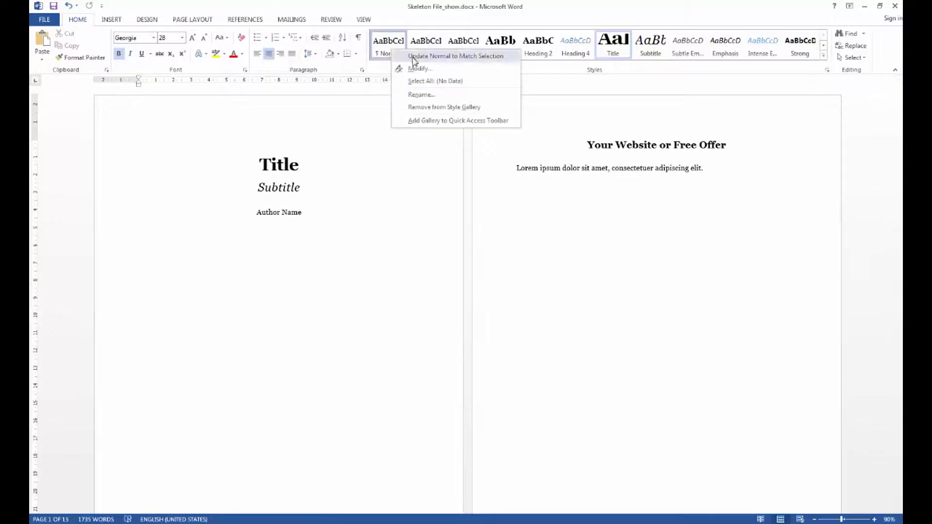
click(438, 72)
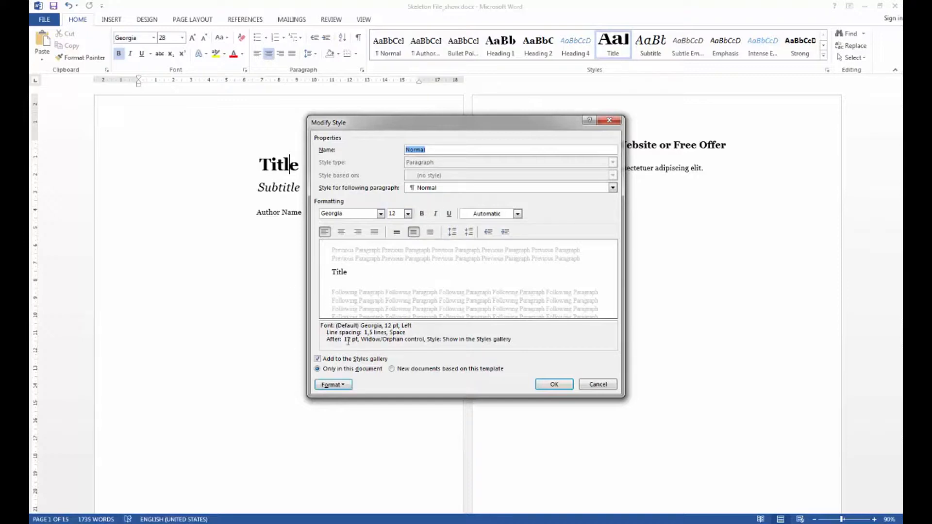
click(334, 384)
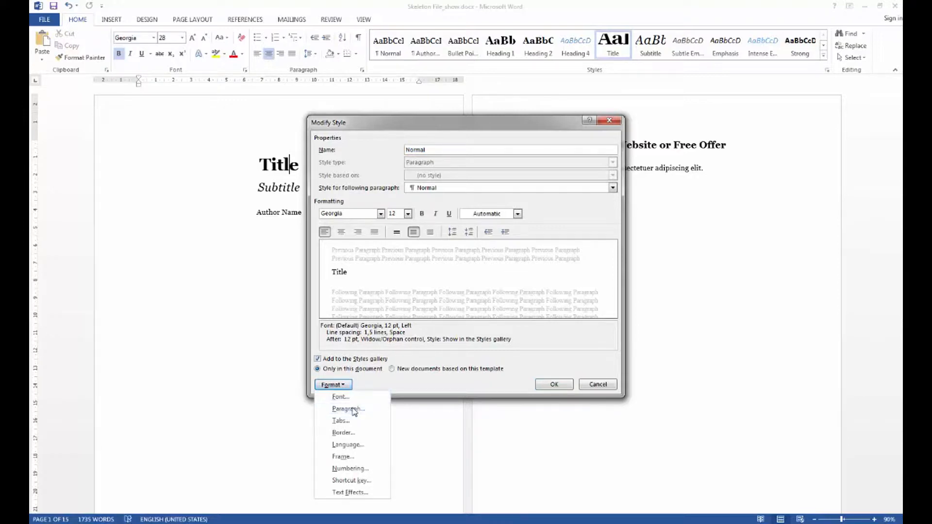
click(353, 409)
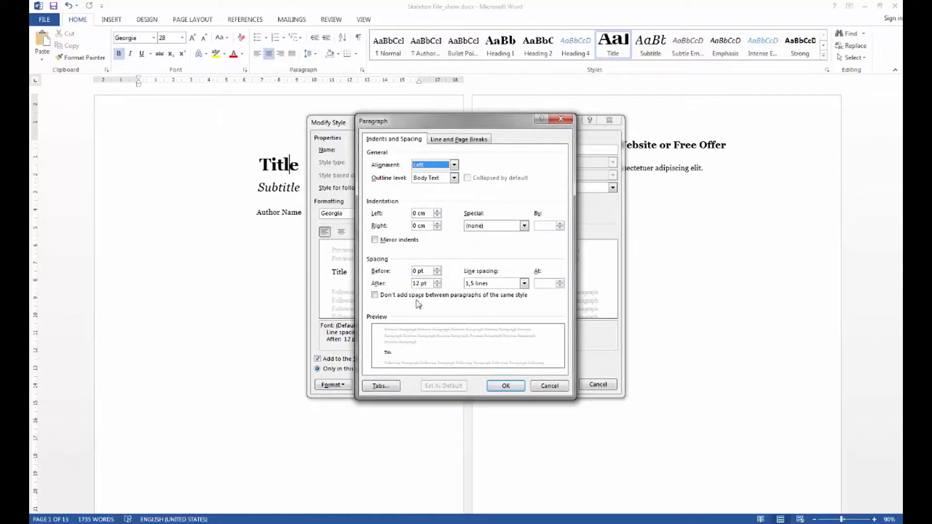
click(507, 386)
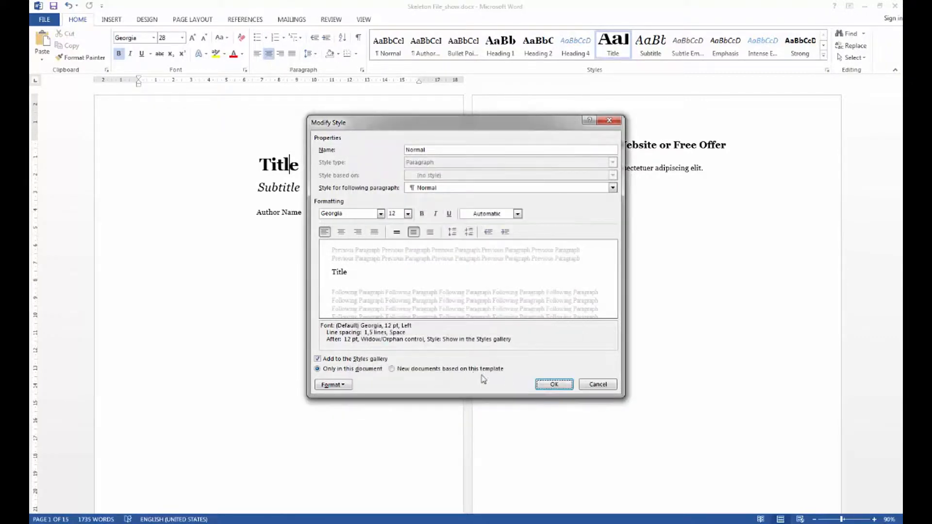
click(537, 381)
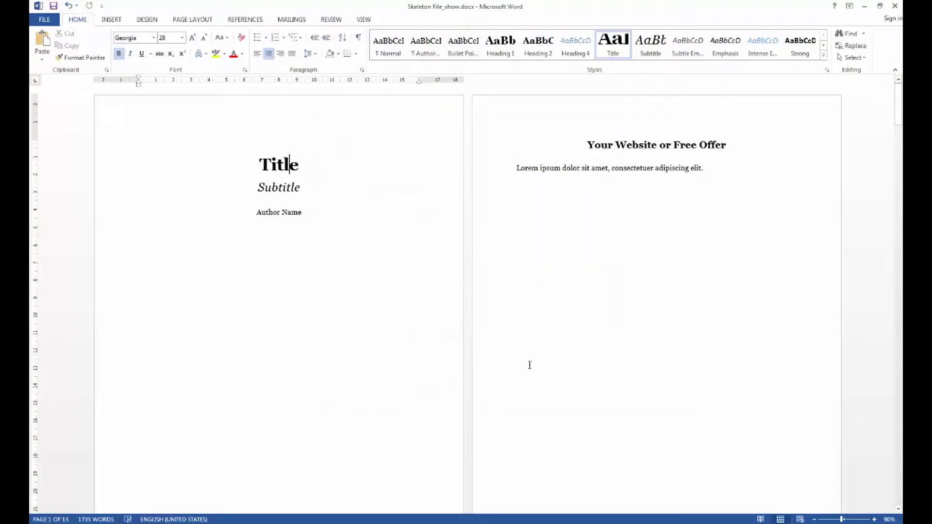
- Show the formatting marks to examine the page breaks on the title page and the website offer page
click(359, 39)
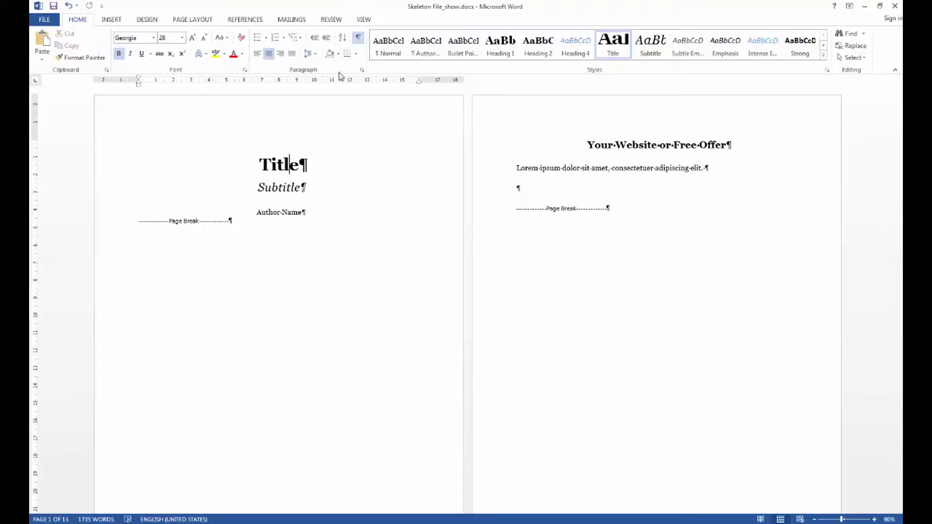
click(358, 37)
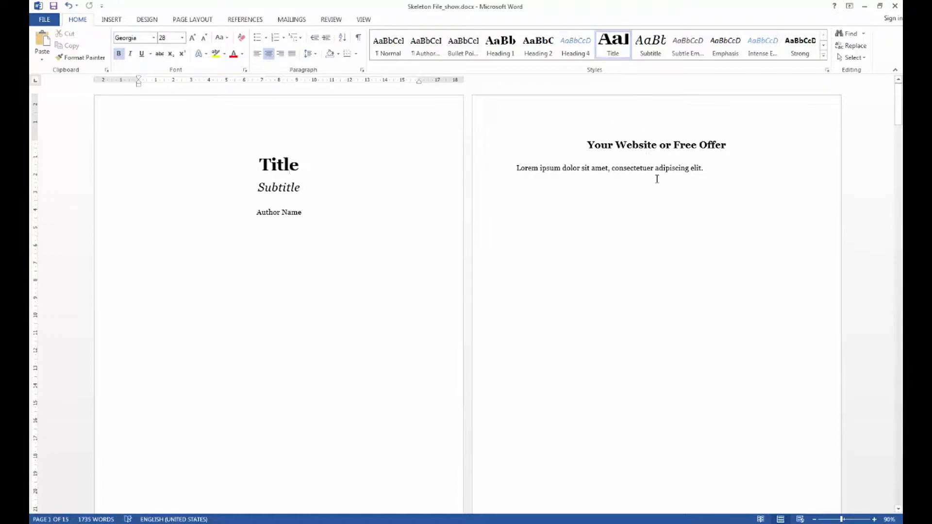
click(357, 39)
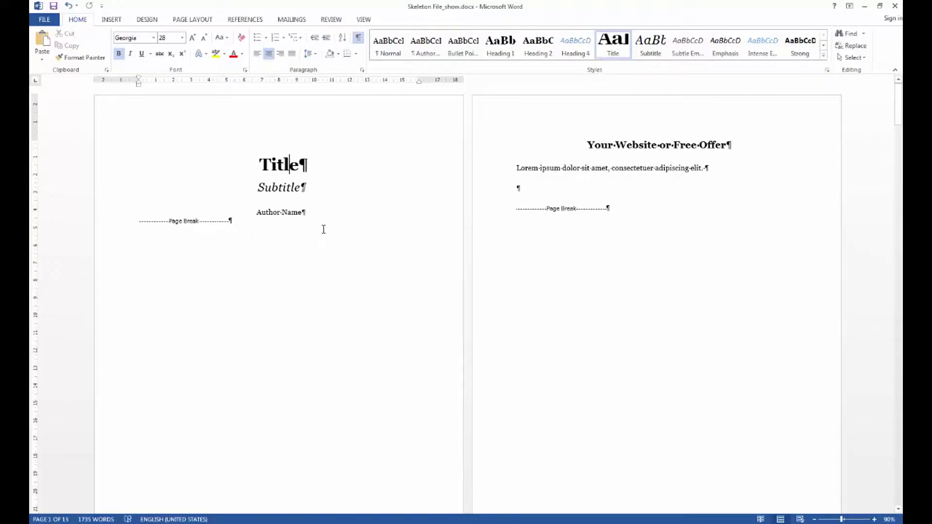
- Try inserting a page break after the author name on the title page, and undo it
click(304, 212)
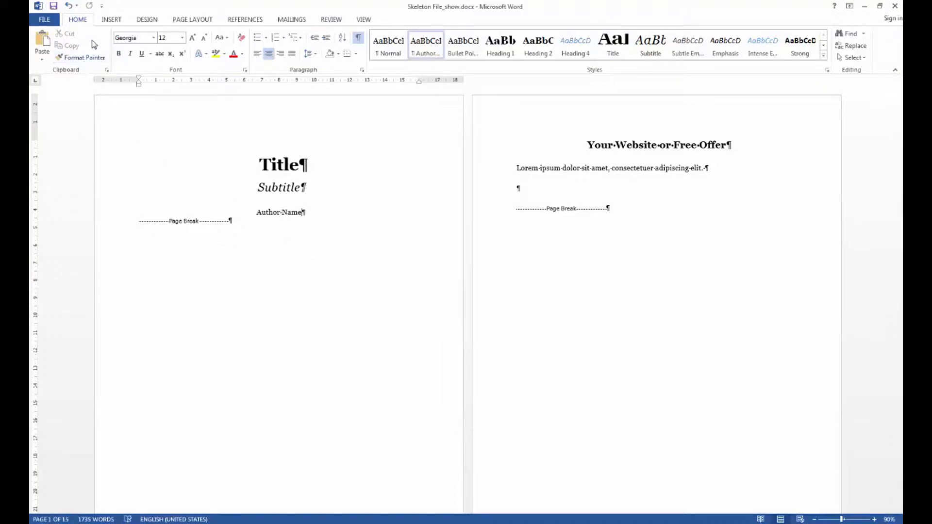
click(115, 21)
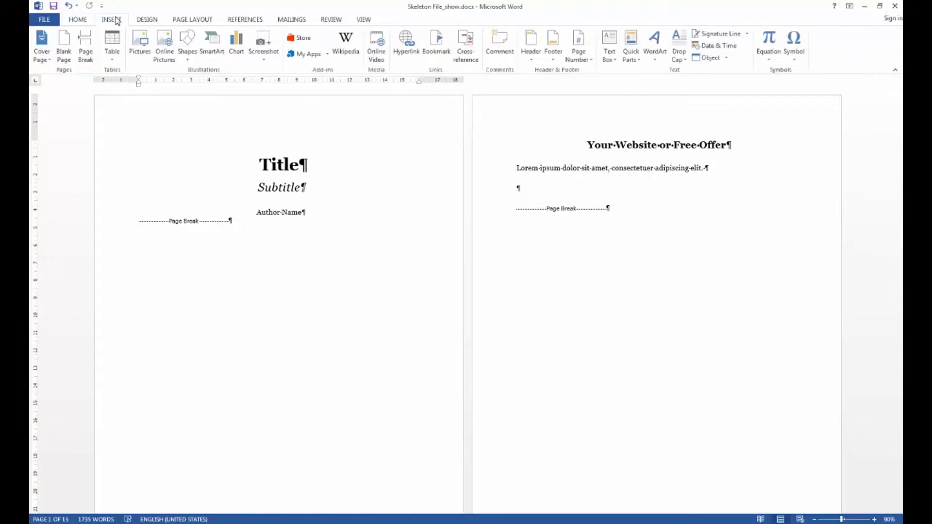
click(85, 53)
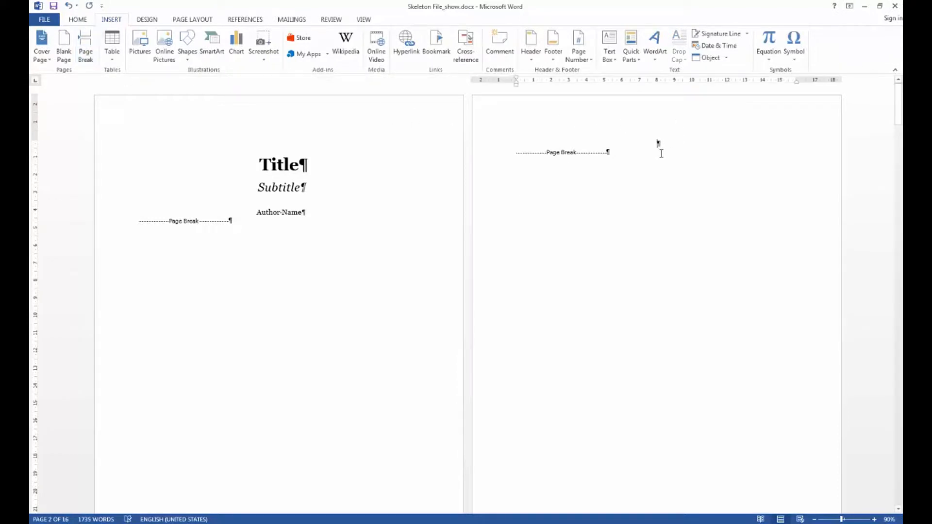
click(68, 6)
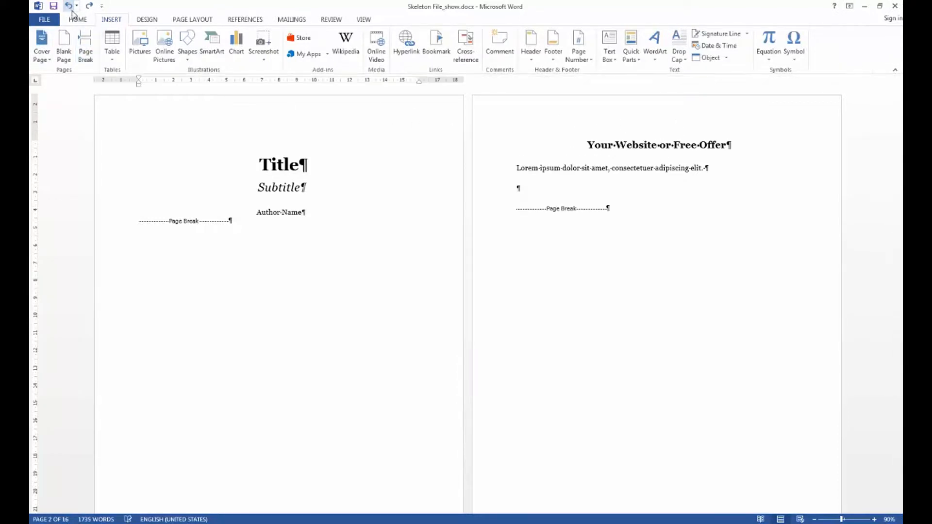
- Hide the formatting marks in the document
scroll(525, 312, down, 3)
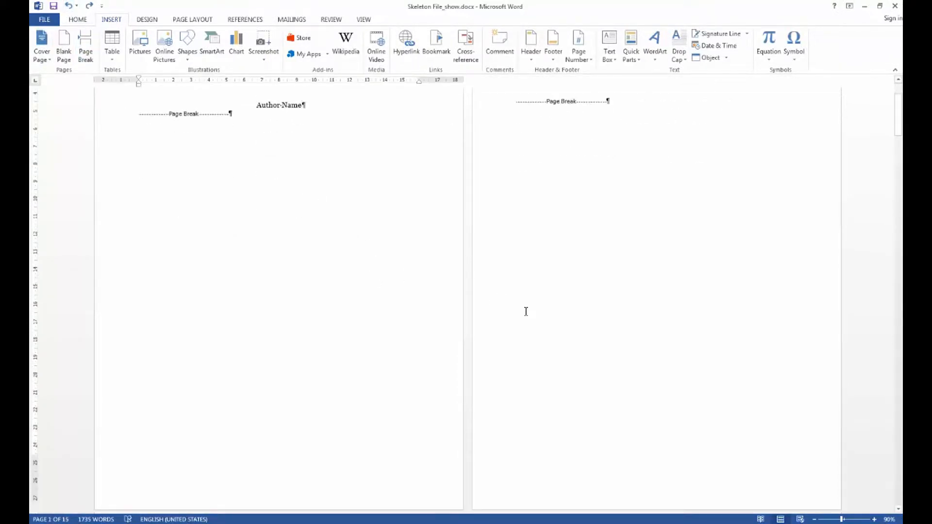
click(78, 19)
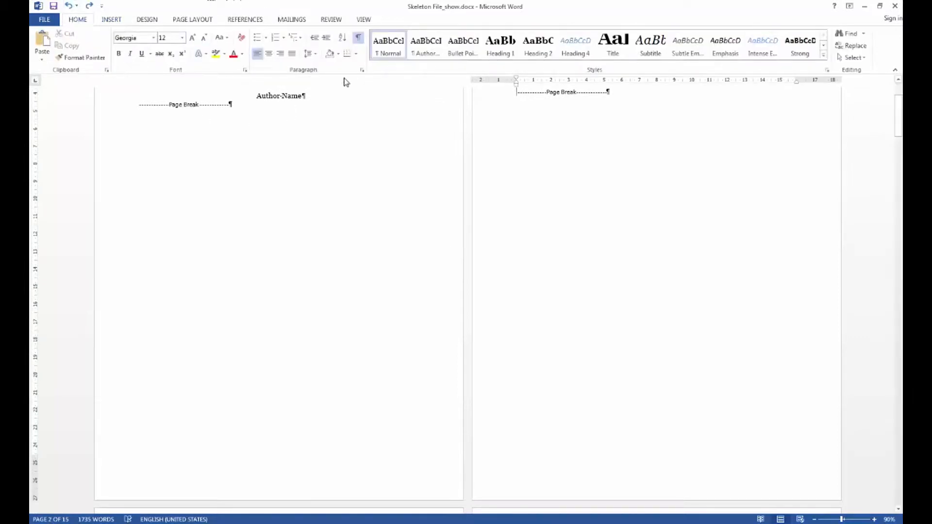
click(357, 37)
- Try automatic bullets and automatic numbering on the Bread, Butter, Ham and Cheese list in Chapter 2, and undo both
scroll(186, 207, down, 12)
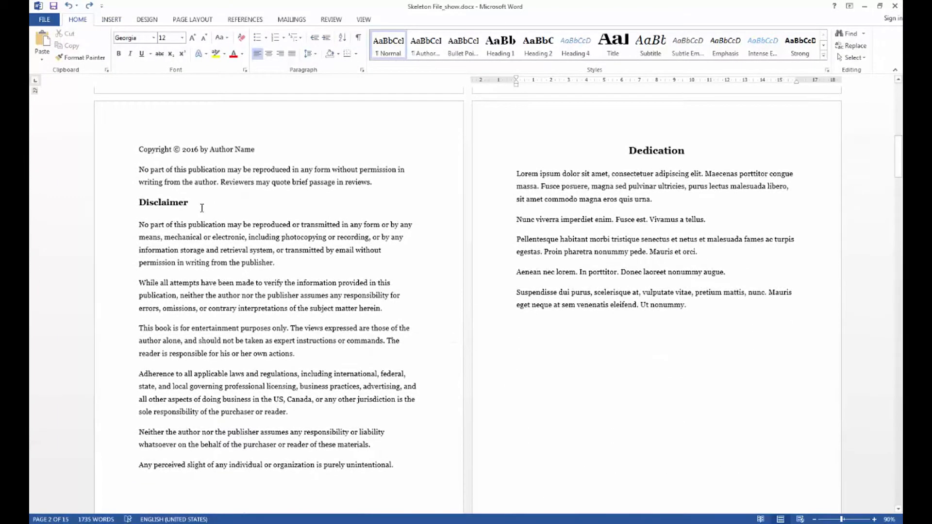
scroll(294, 209, down, 13)
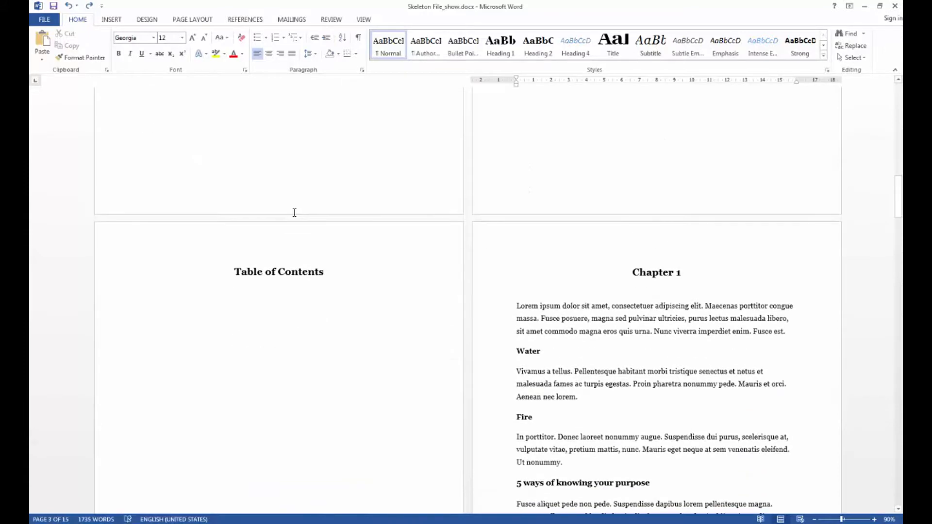
scroll(296, 208, down, 4)
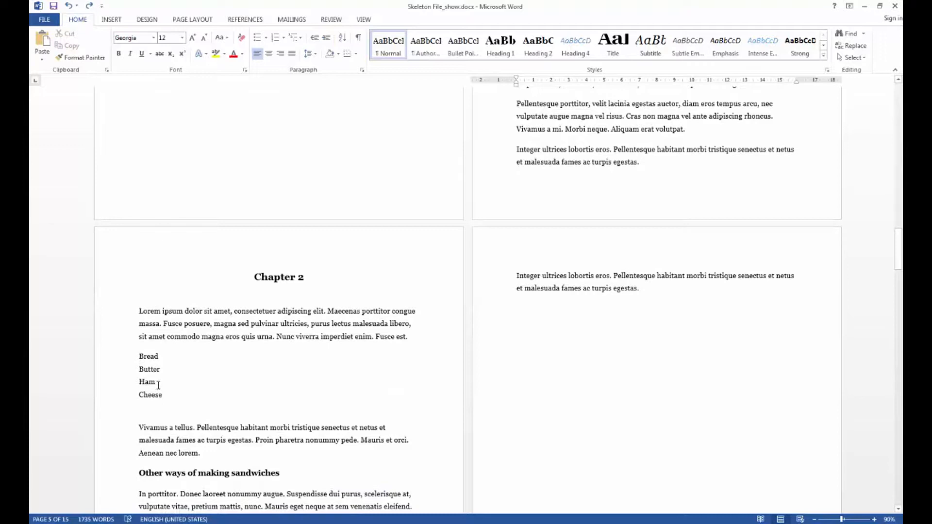
drag(140, 357, 150, 396)
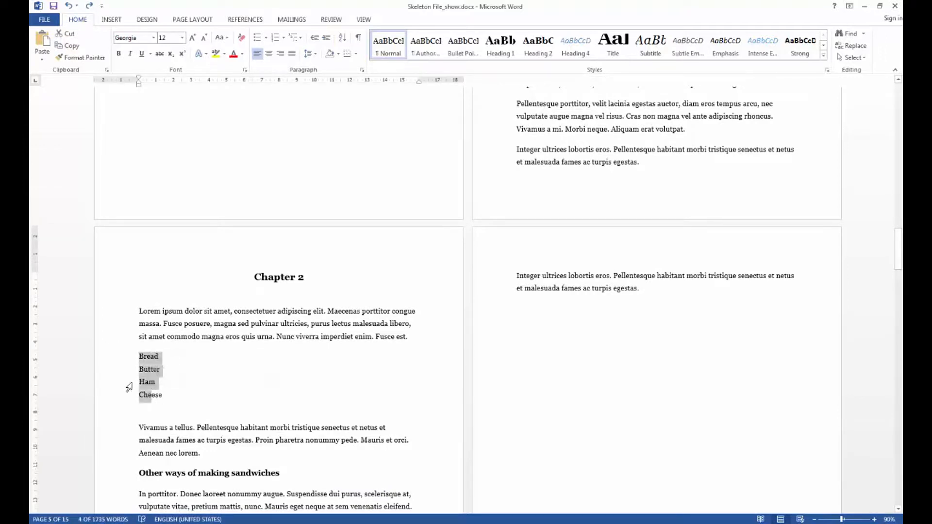
click(256, 39)
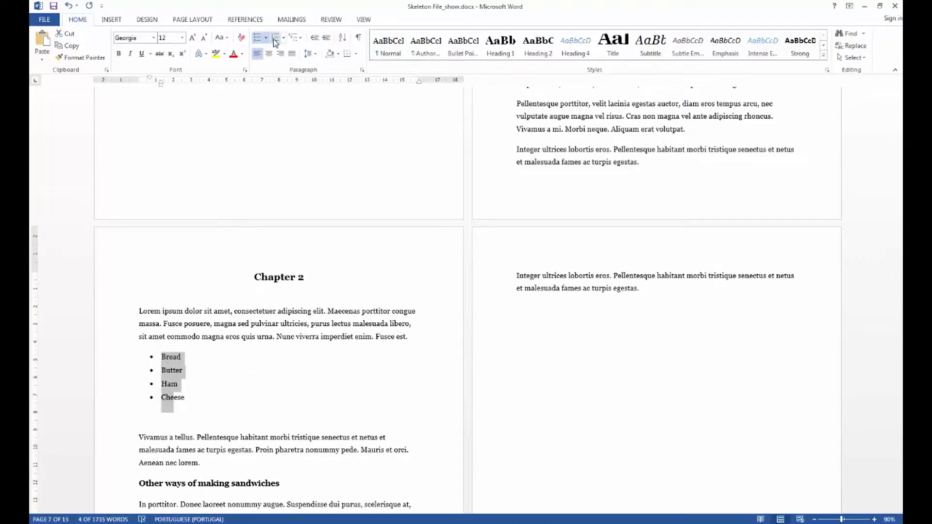
click(275, 40)
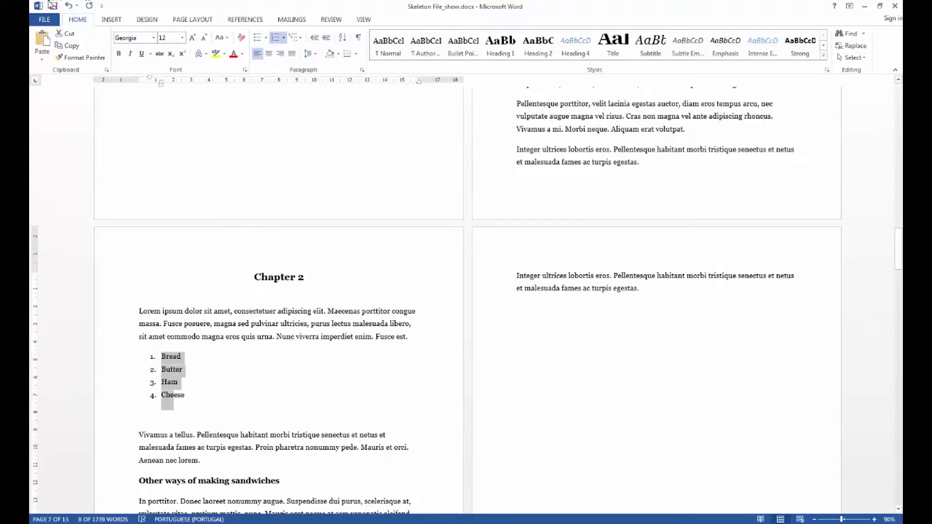
click(68, 5)
click(68, 6)
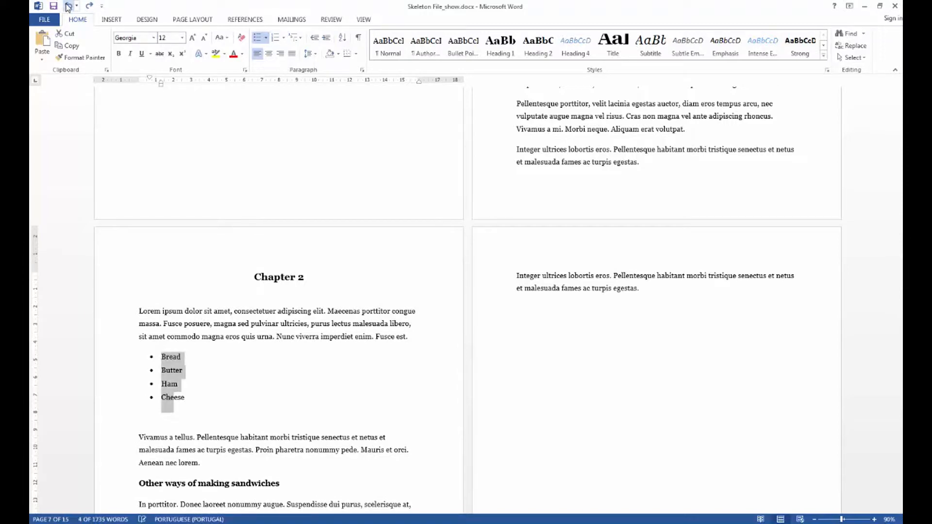
click(67, 6)
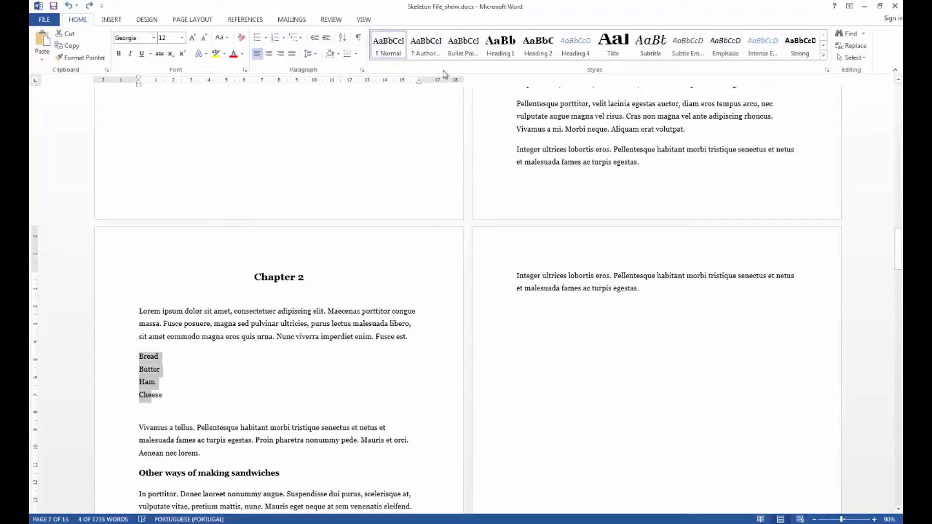
- Apply the bullet point style to the Bread, Butter, Ham and Cheese list and put a plain hyphen and space before Bread
click(465, 54)
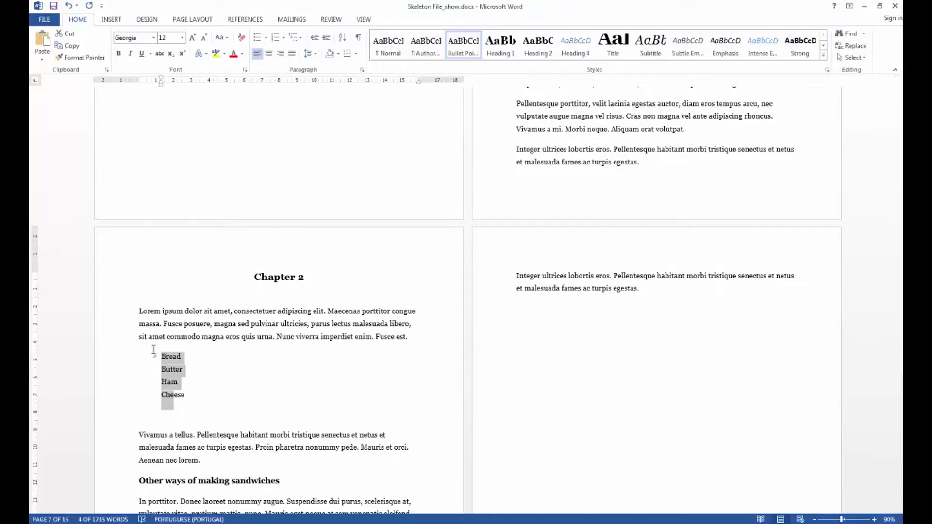
click(164, 359)
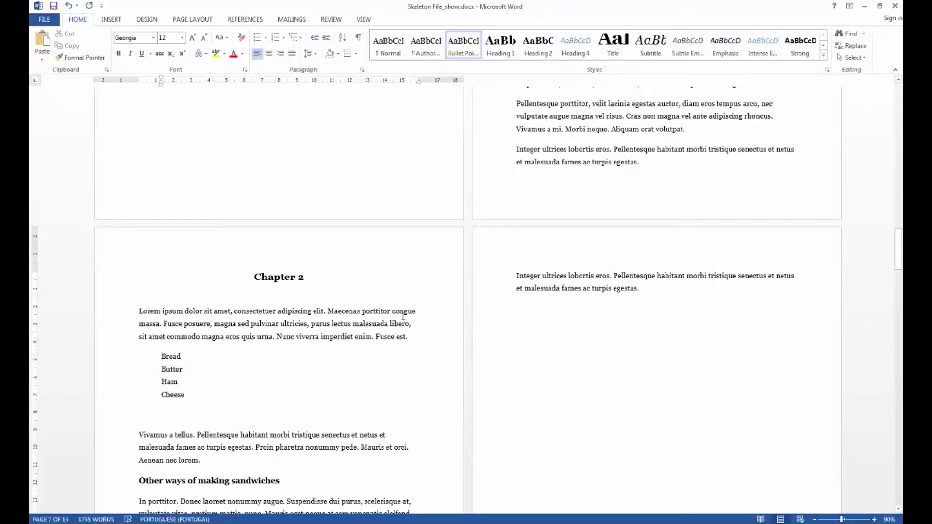
text(- )
text(-)
key(BackSpace)
key(BackSpace)
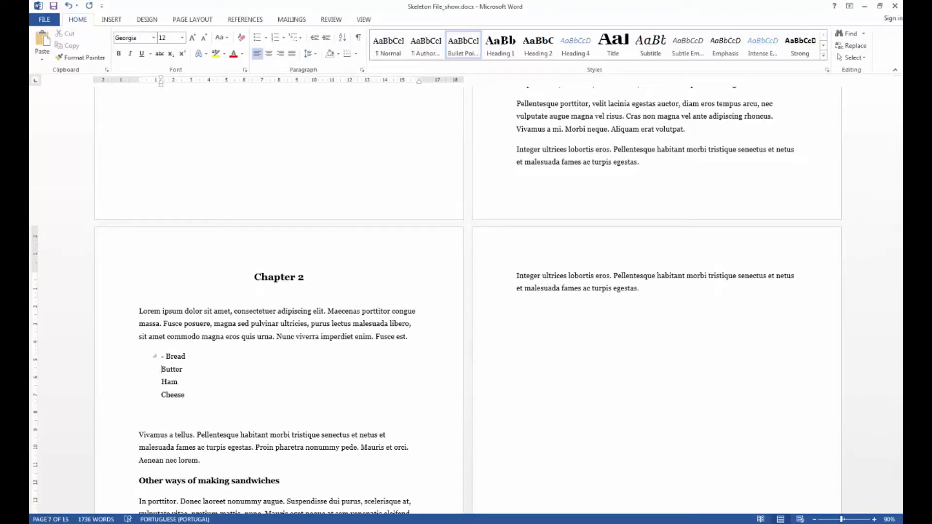
- Replace the hyphen with manual numbers 1. to 4. before Bread, Butter, Ham and Cheese as plain text, without automatic list formatting
key(Delete)
key(Delete)
text(1.)
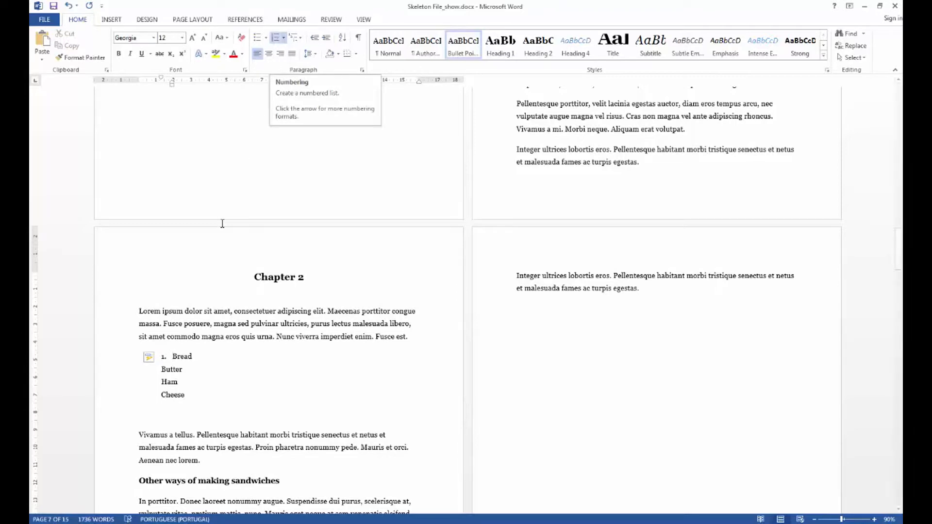
click(68, 5)
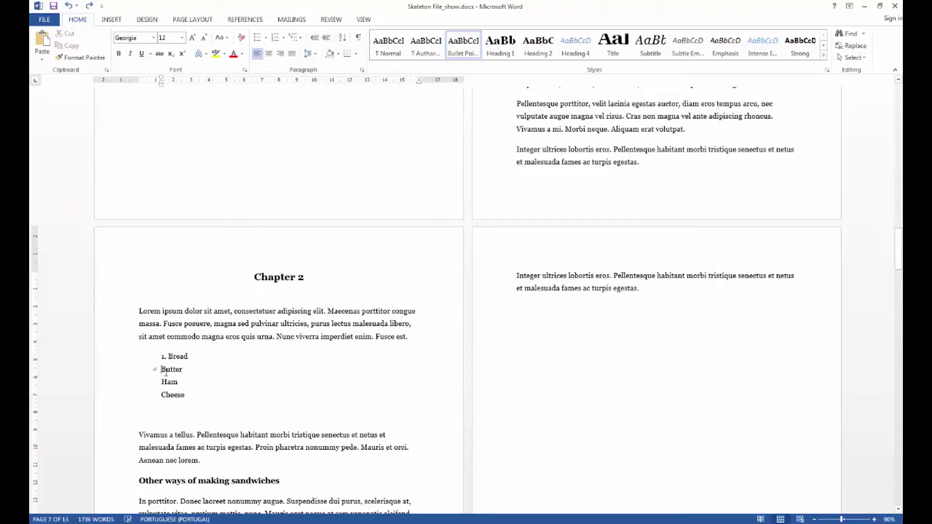
text(2. )
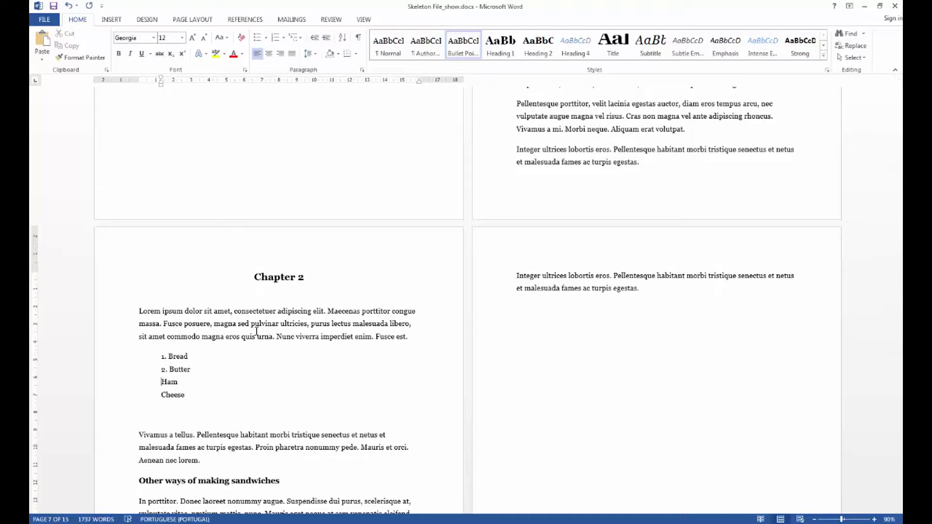
text(3. )
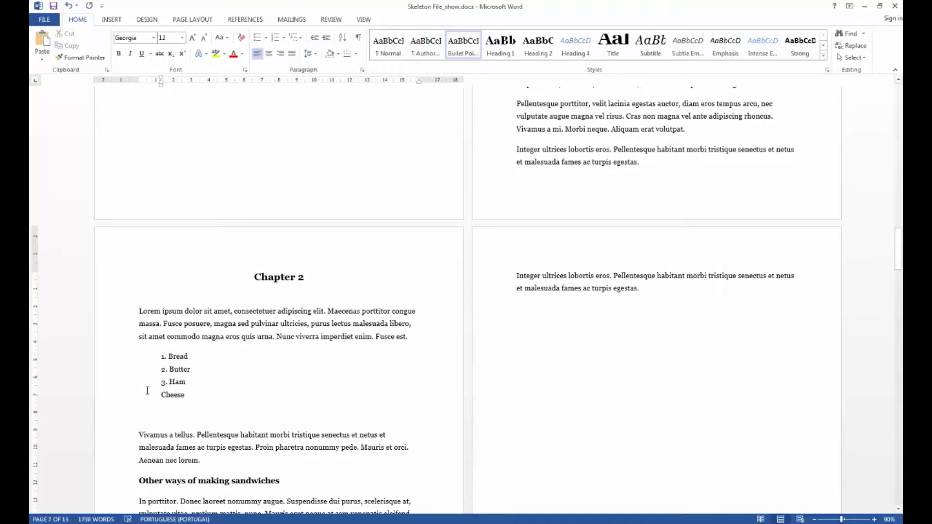
text(4)
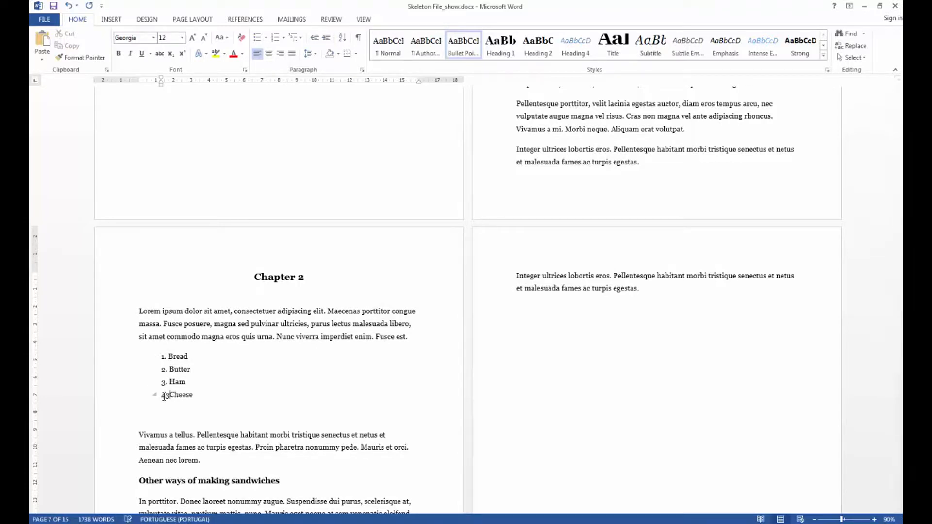
text(.)
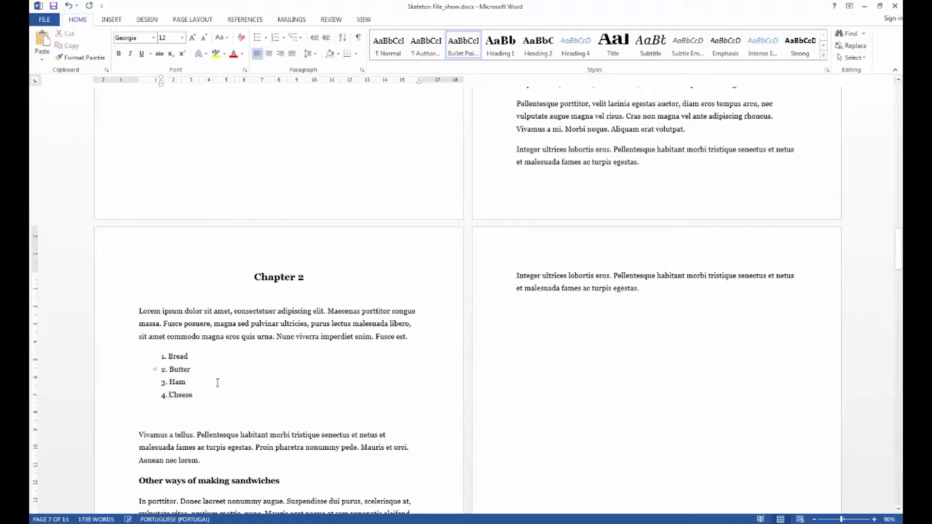
triple_click(320, 381)
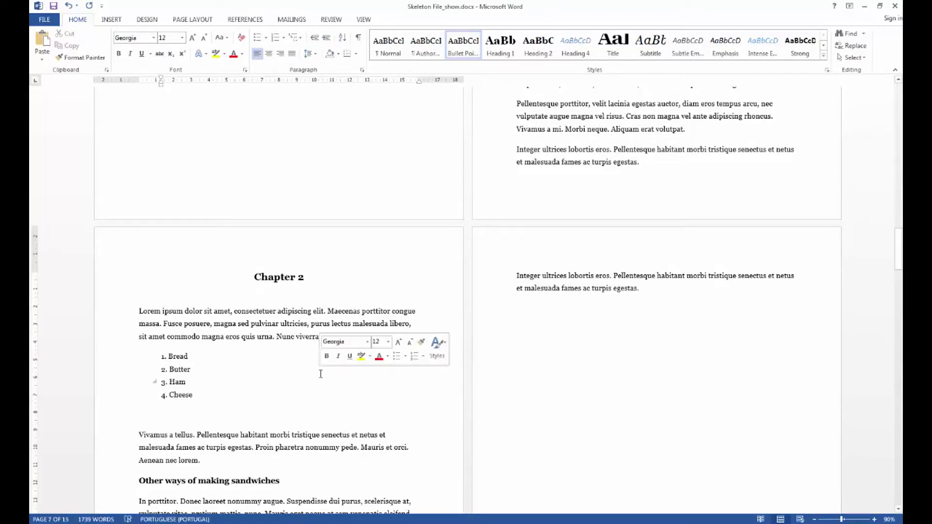
- Remove the bold "Insert Image Here" placeholder in Chapter 3, leaving an empty line between the first and second paragraphs
scroll(310, 379, down, 6)
scroll(297, 381, down, 5)
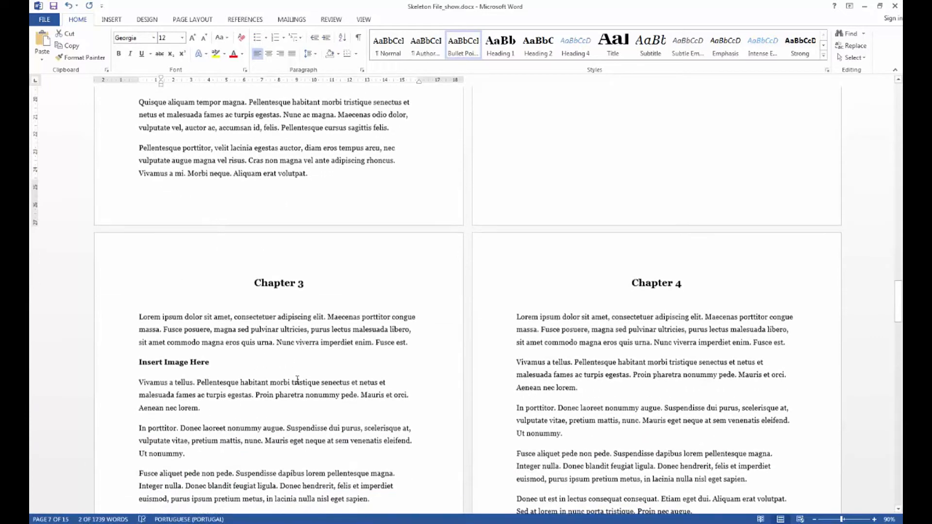
drag(142, 363, 213, 373)
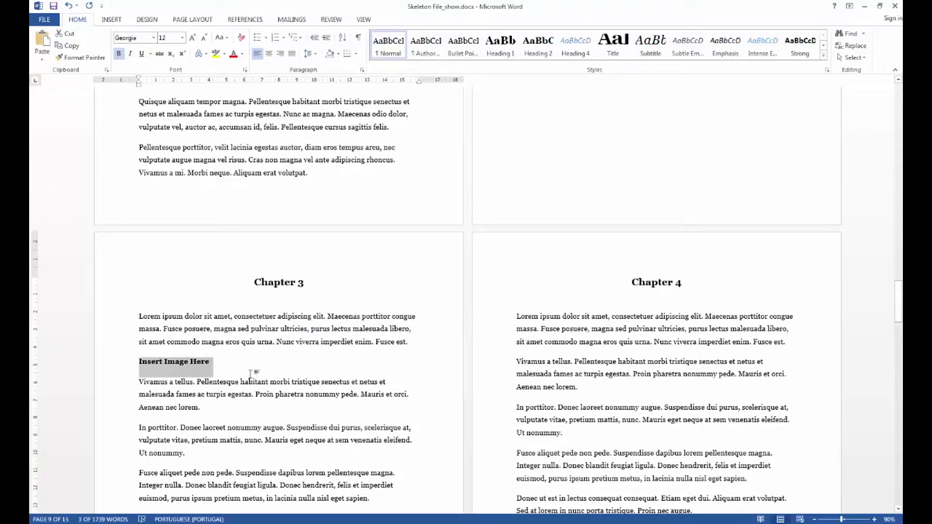
key(Right)
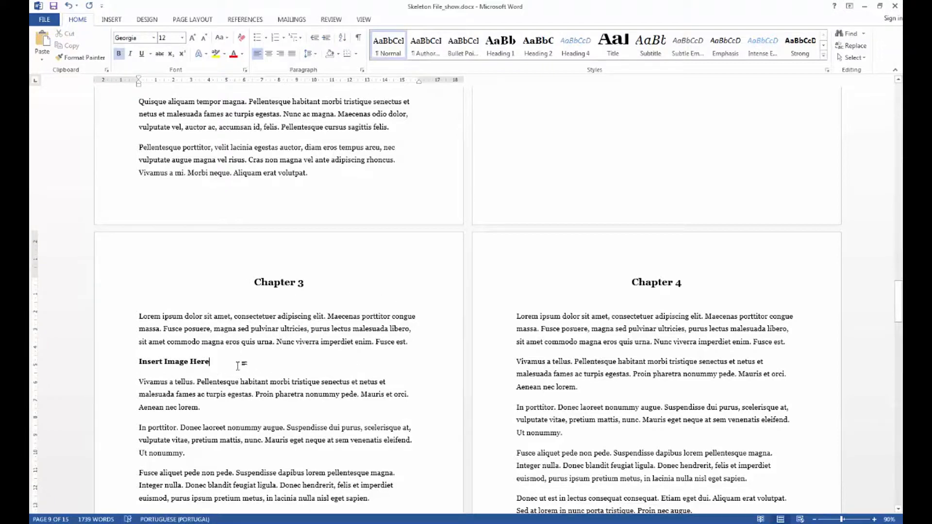
drag(226, 366, 139, 362)
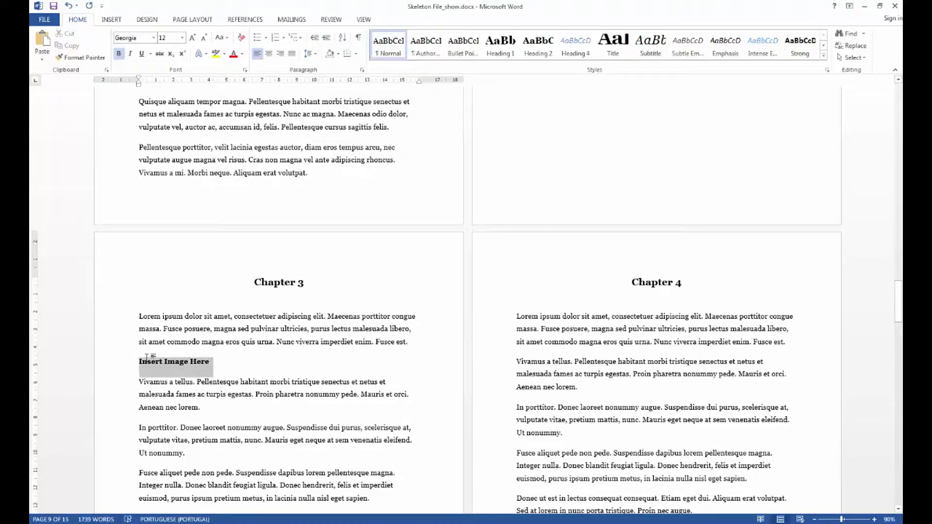
key(Delete)
key(Return)
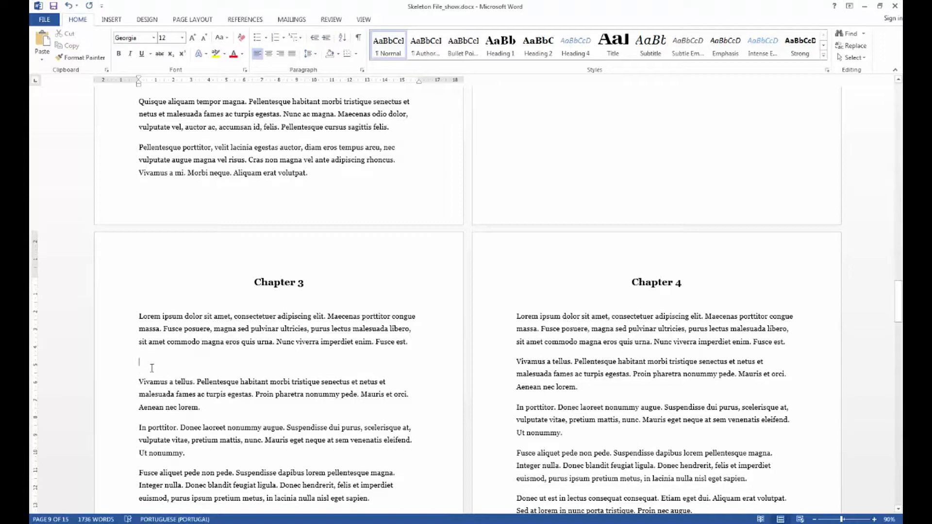
- Insert a picture file from the Desktop on the empty line below Chapter 3's first paragraph
click(112, 19)
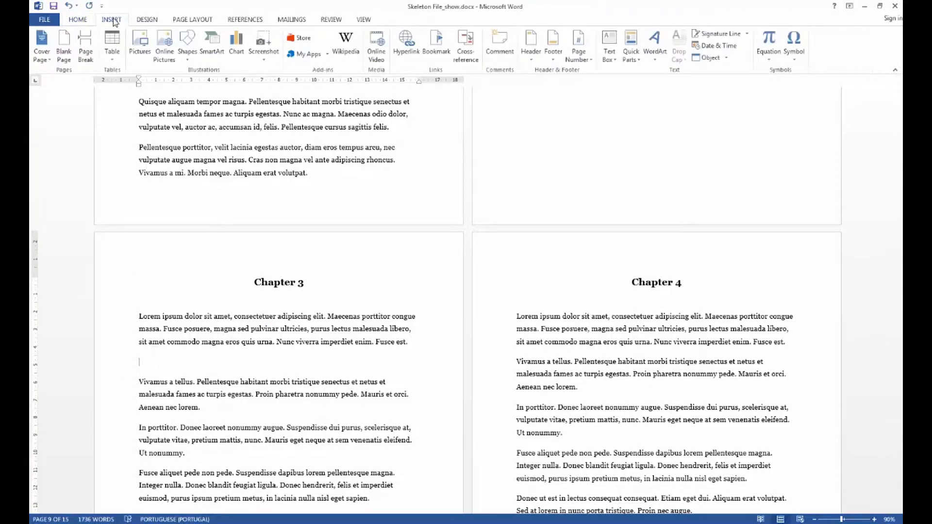
click(142, 44)
click(71, 115)
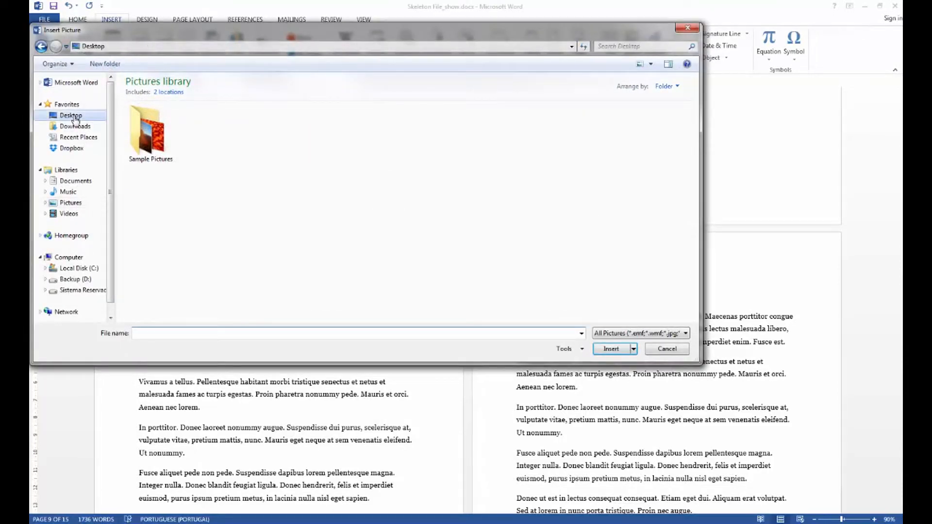
double_click(595, 143)
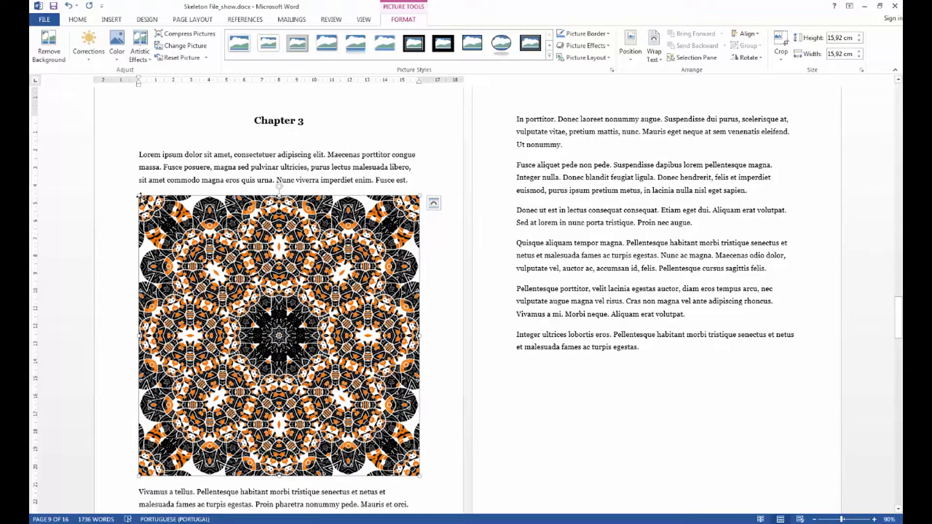
- Shrink the Chapter 3 picture proportionally to about half its size and centre it on the page
drag(140, 199, 145, 202)
drag(224, 296, 276, 354)
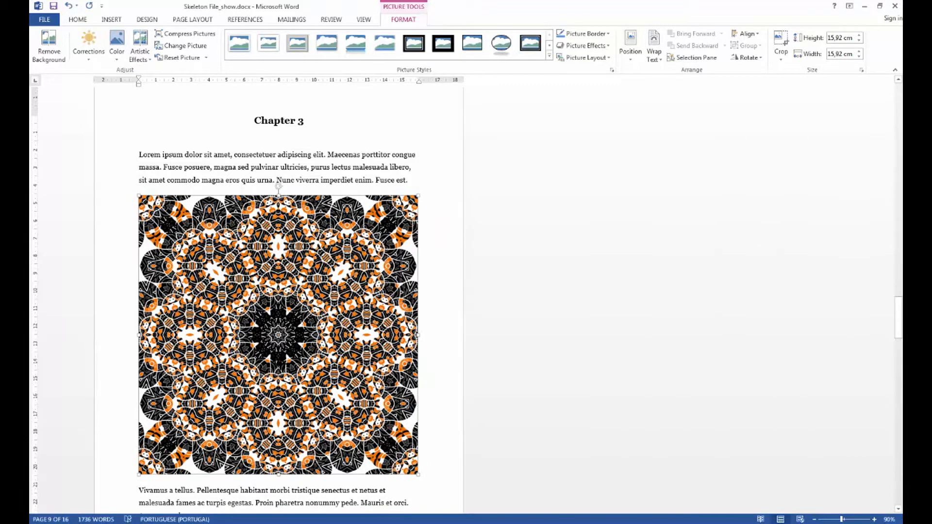
click(78, 20)
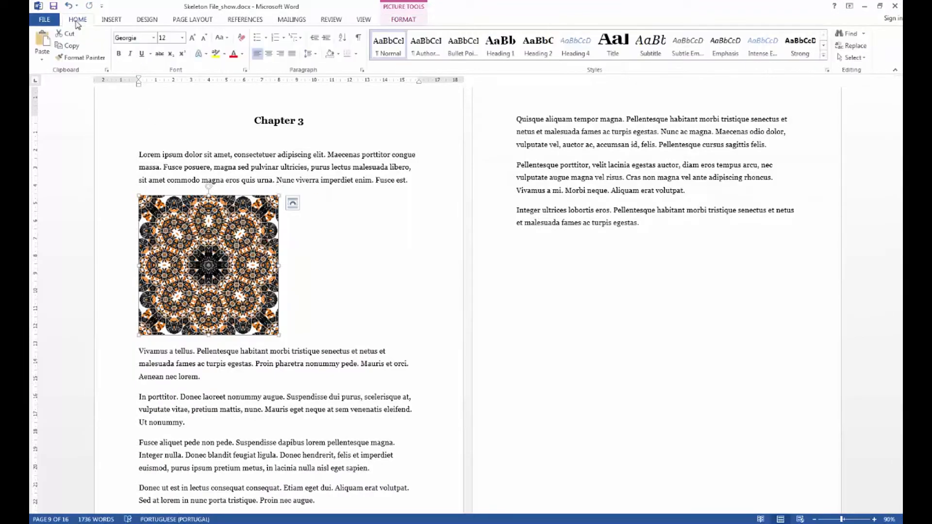
click(268, 54)
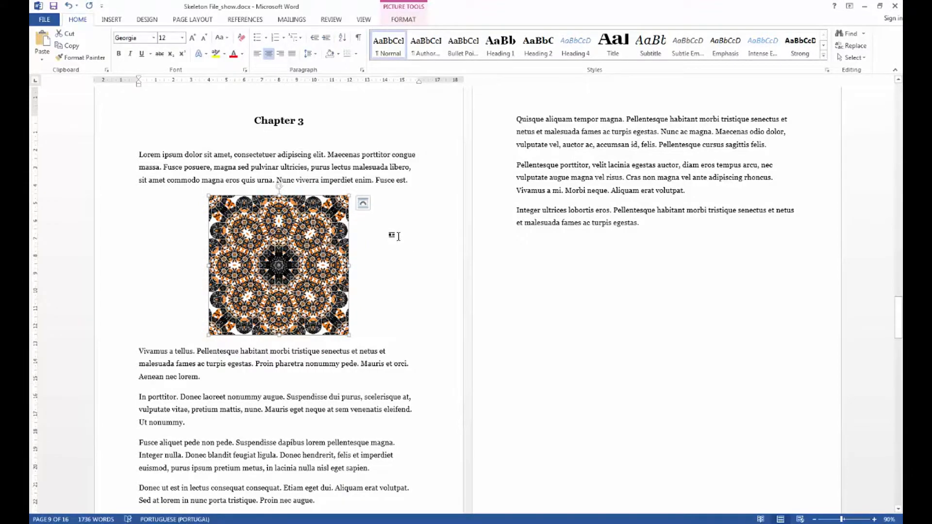
- Examine the Conclusion page, from its body paragraphs to the line asking readers to leave a review on Amazon
click(712, 332)
scroll(369, 185, down, 12)
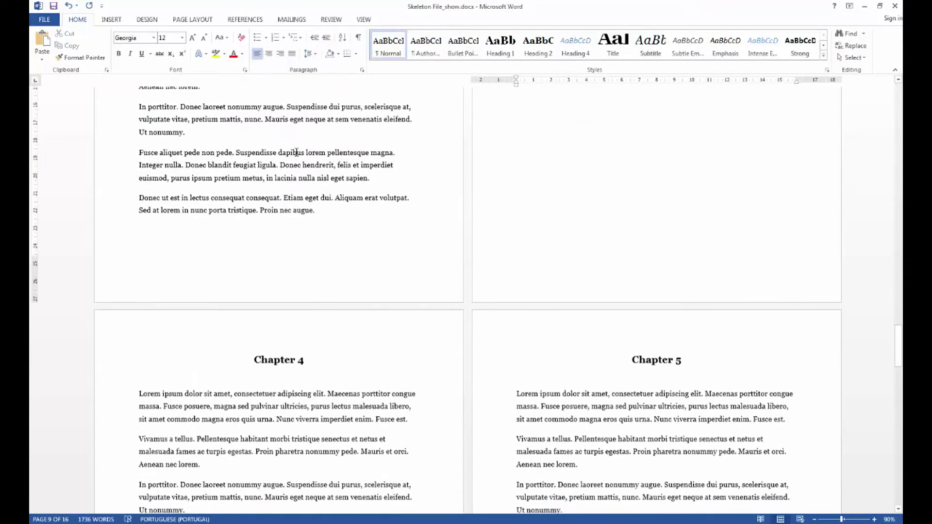
scroll(254, 203, down, 7)
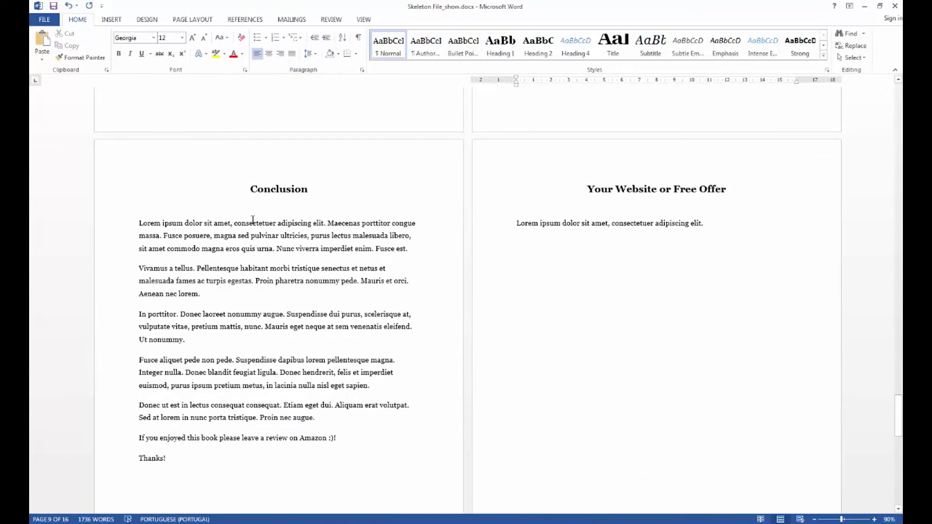
drag(139, 223, 320, 341)
scroll(195, 375, down, 3)
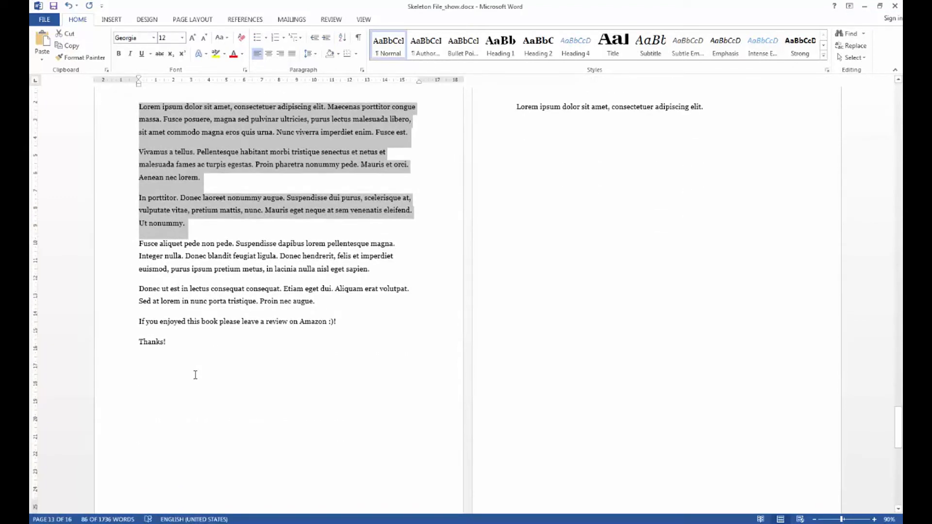
click(233, 344)
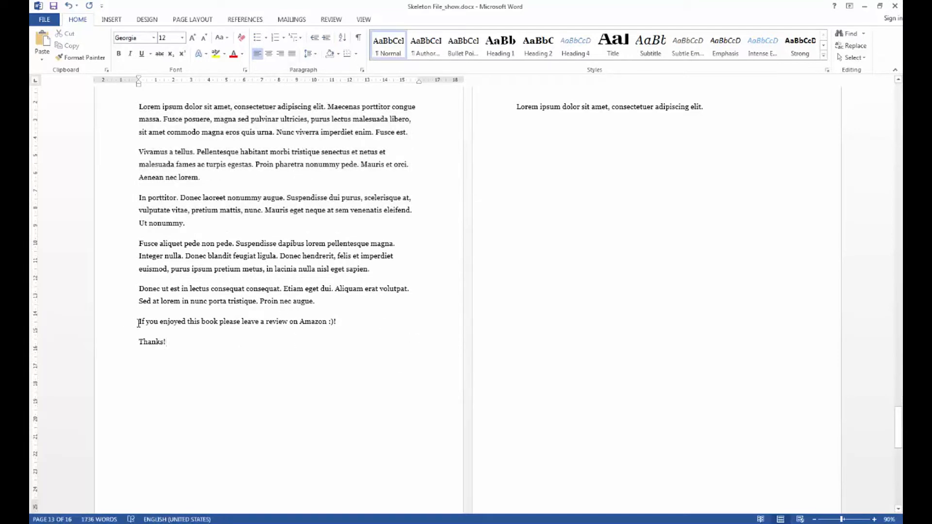
drag(138, 323, 347, 326)
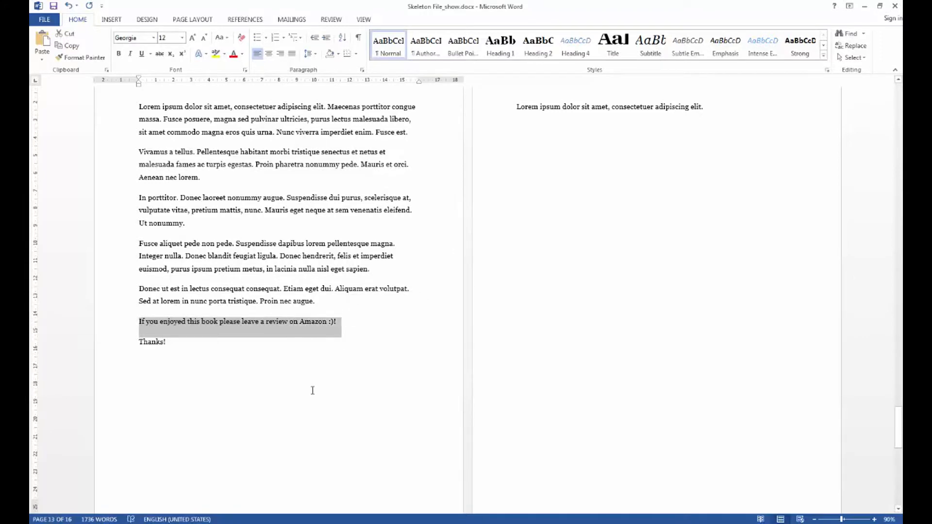
click(292, 390)
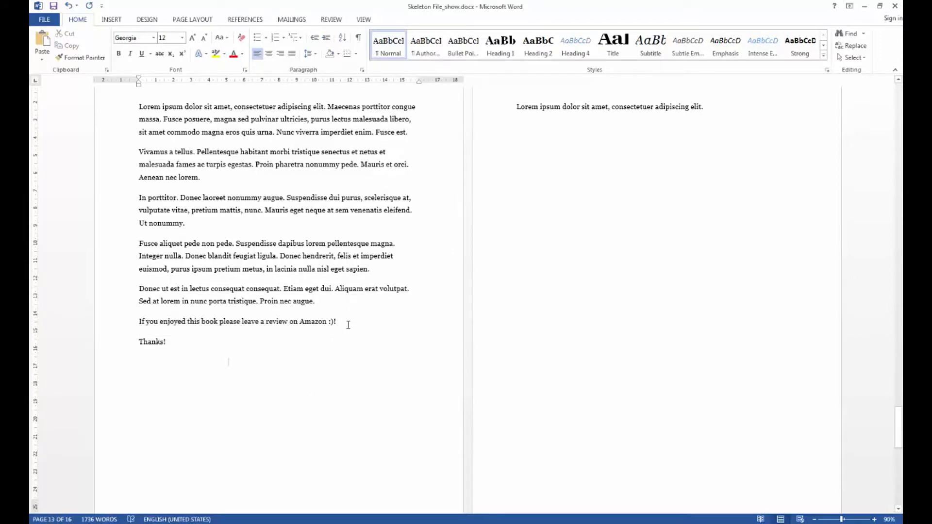
drag(324, 316, 138, 322)
click(227, 390)
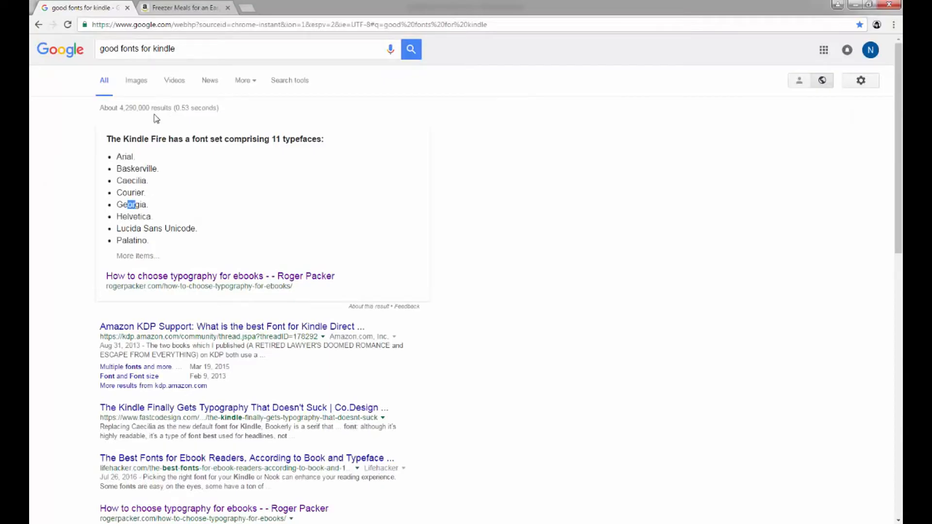
- Switch to Chrome and open the write-a-review page for the Freezer Meals book from its Amazon customer reviews
click(177, 9)
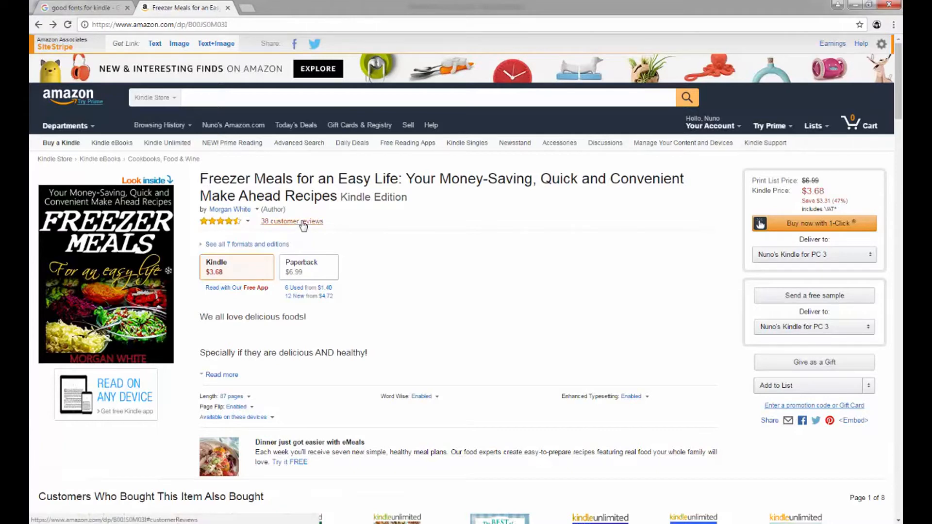
click(303, 222)
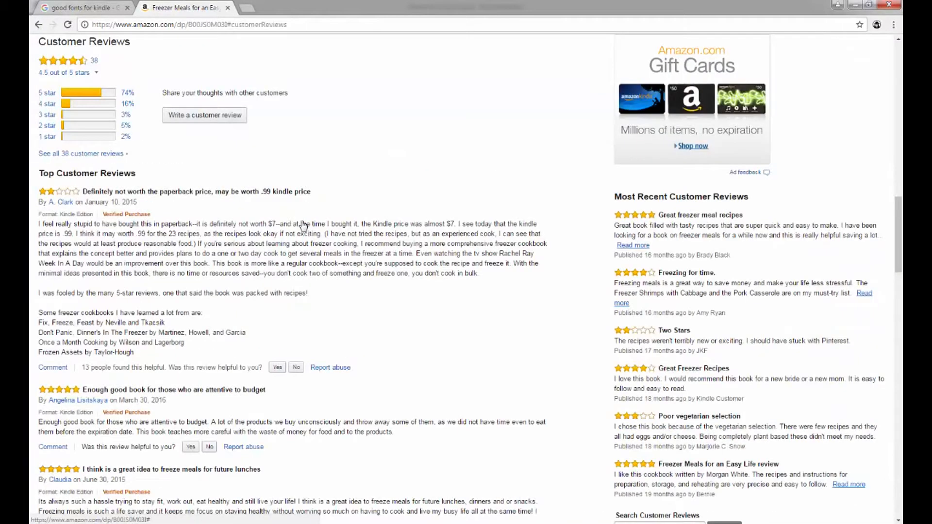
click(198, 118)
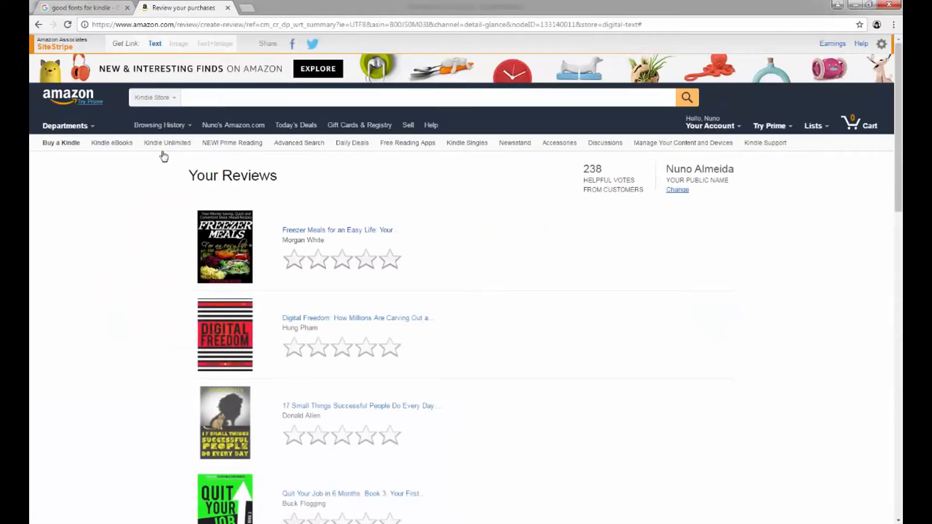
click(342, 347)
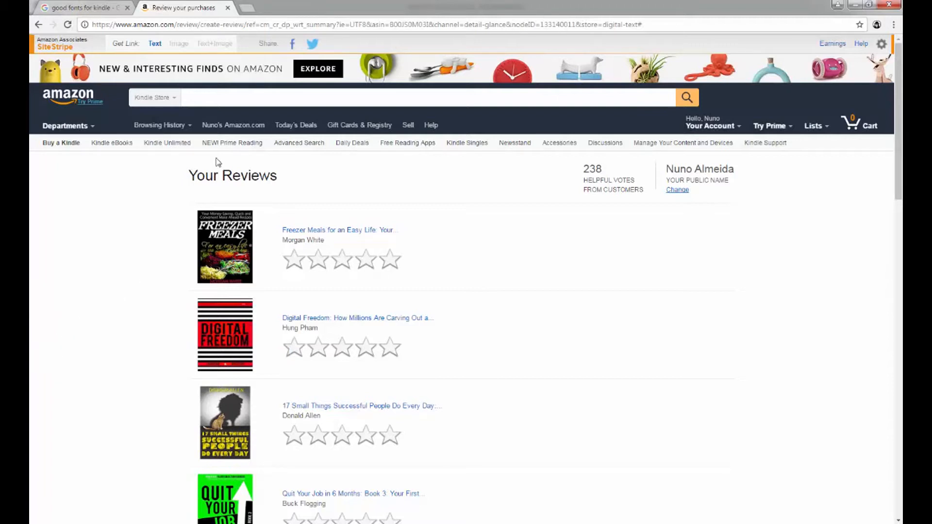
- Copy the full web address of the Amazon review-writing page
click(244, 26)
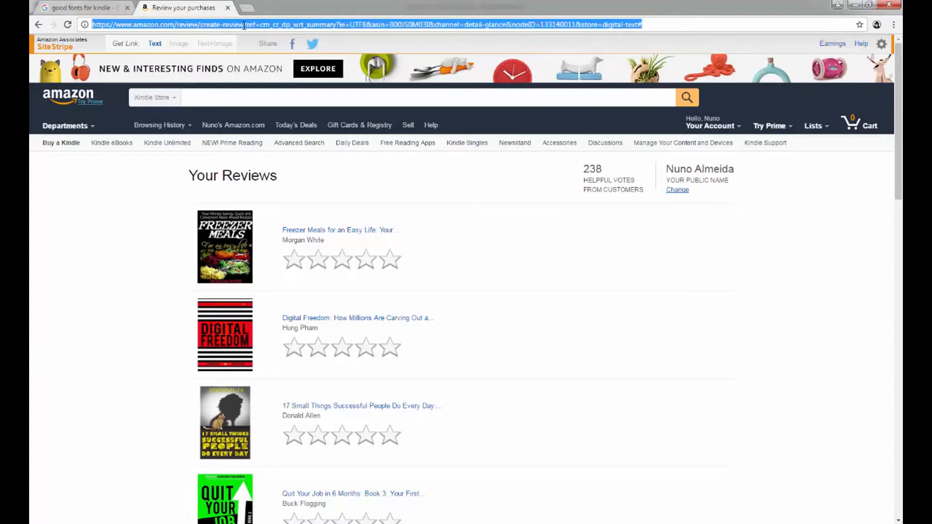
right_click(246, 27)
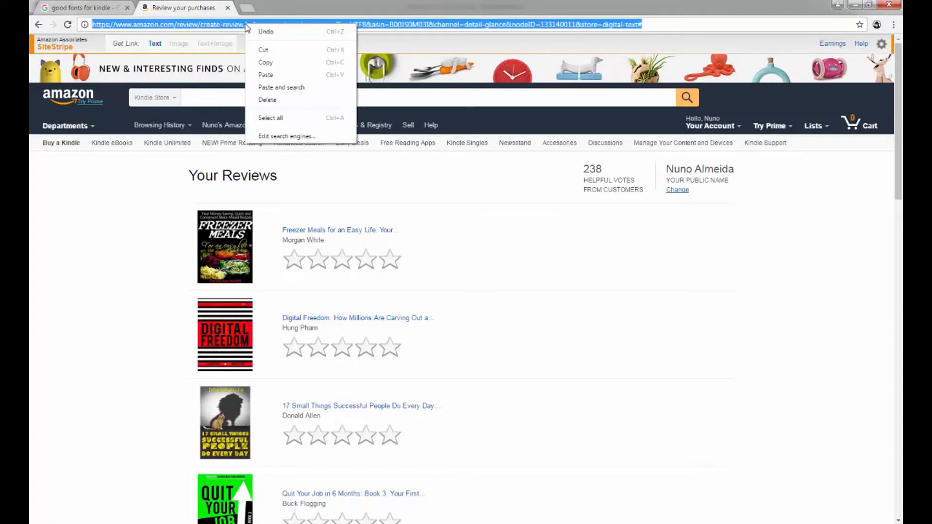
click(279, 67)
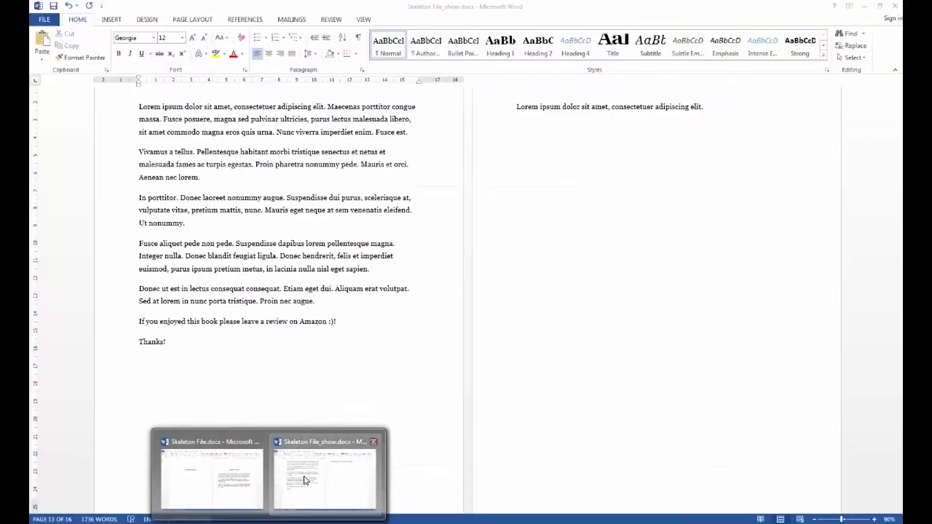
- Switch to Skeleton File_show.docx in Word and end the Conclusion's review request with "Amazon: CLICK HERE!" in place of the smiley
click(304, 476)
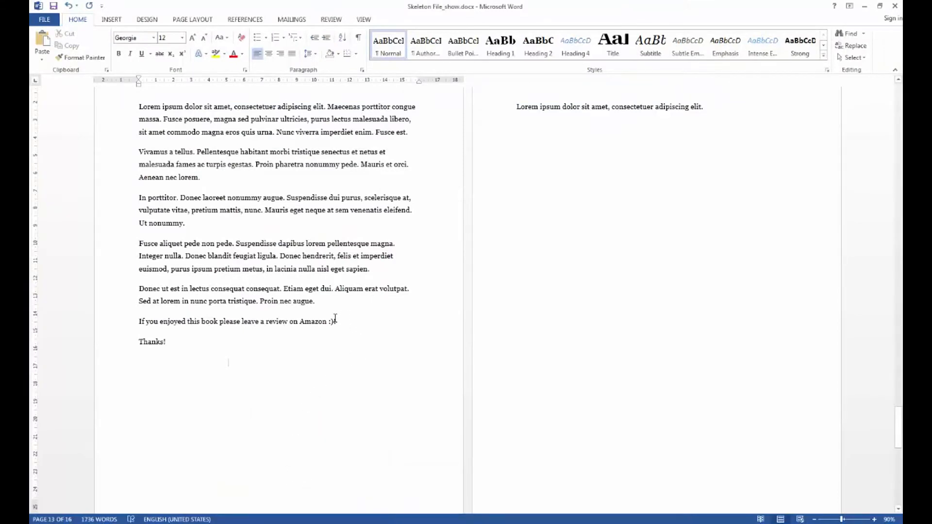
key(BackSpace)
key(BackSpace)
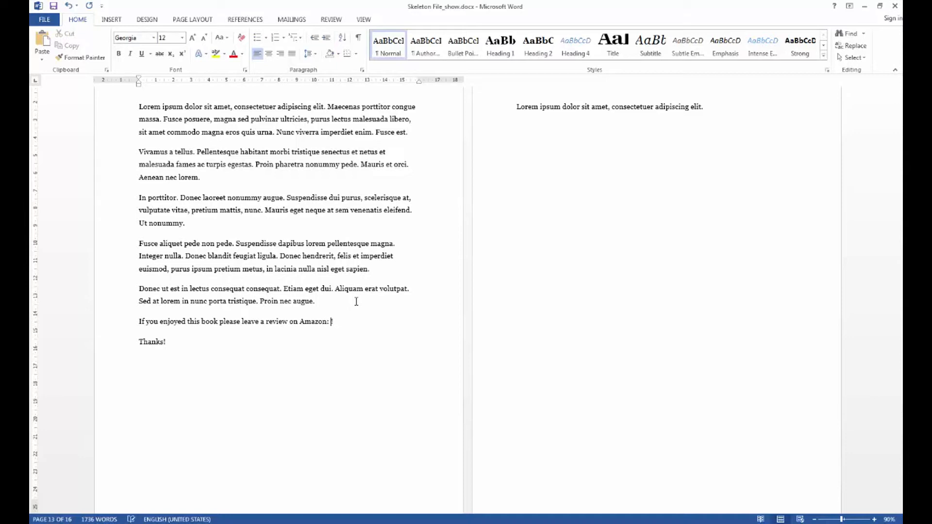
text(HERE!)
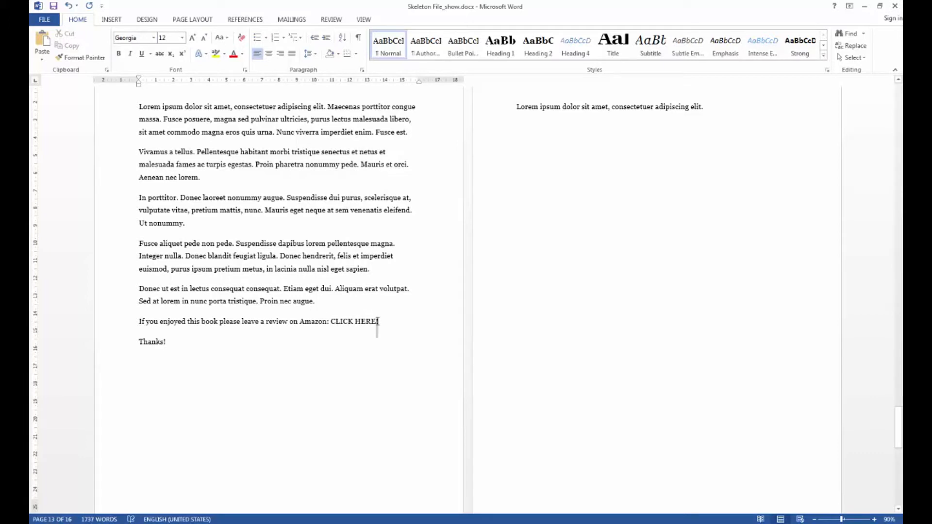
- Turn "CLICK HERE!" in the Conclusion into a hyperlink to the copied Amazon review page address
drag(368, 321, 331, 322)
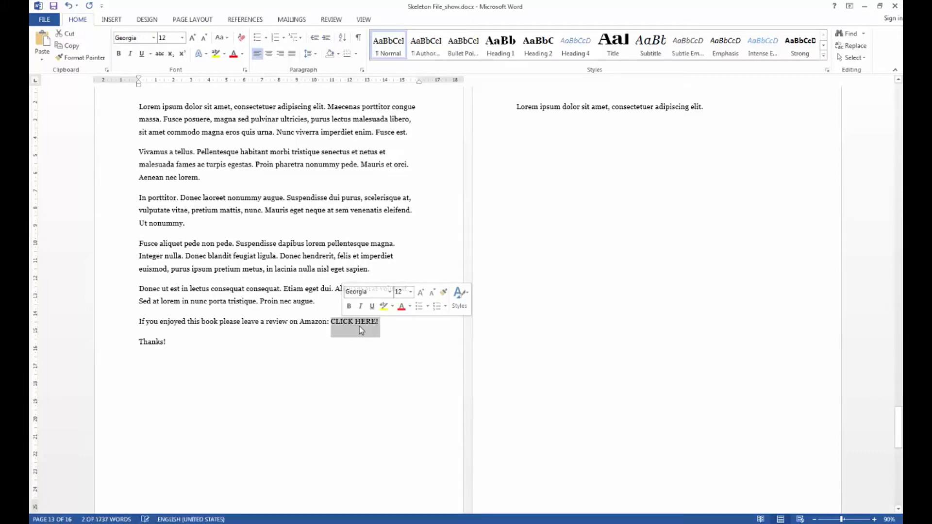
right_click(359, 327)
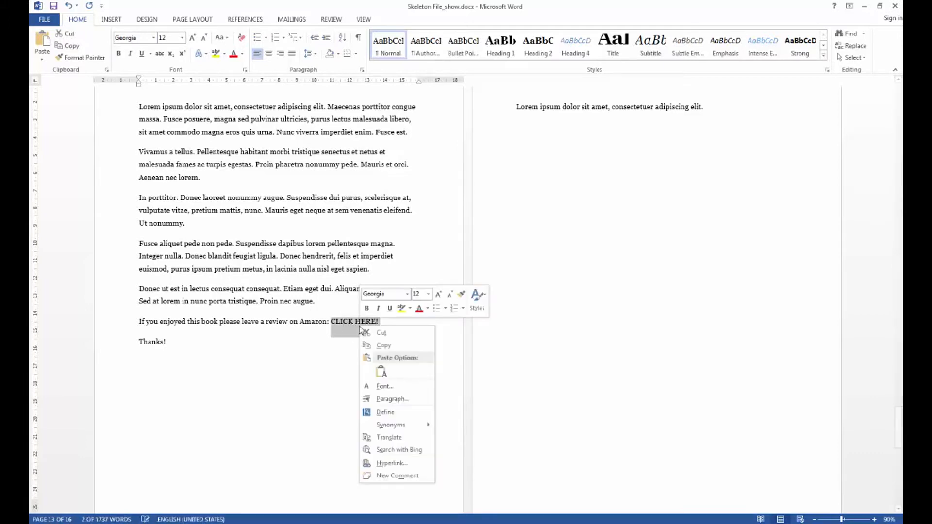
click(391, 463)
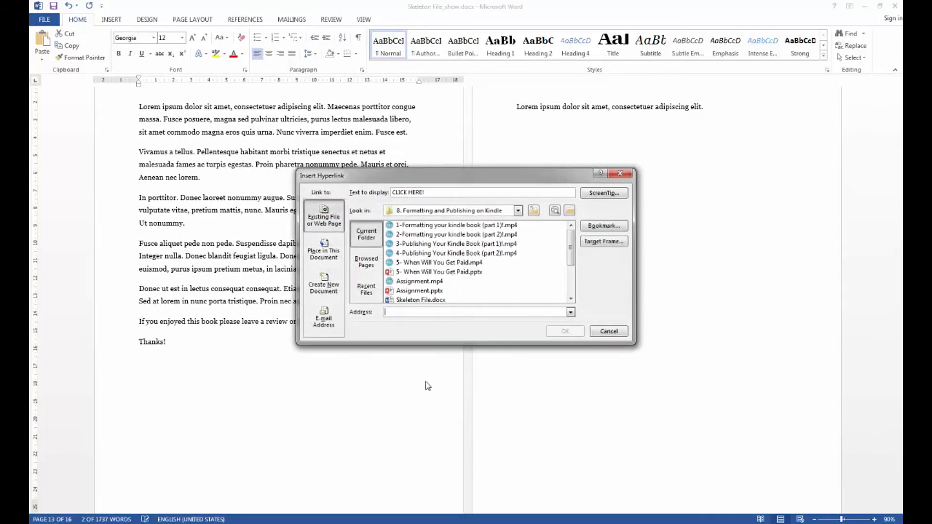
right_click(440, 312)
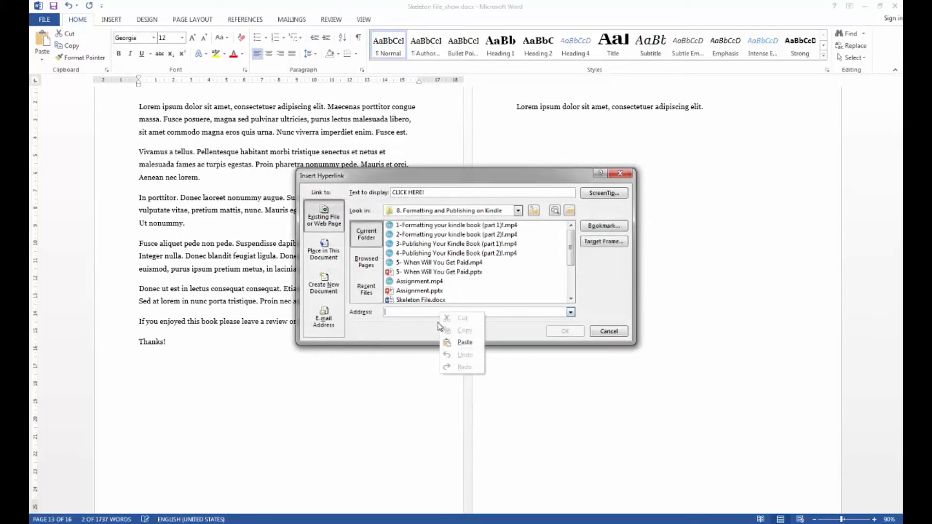
click(461, 342)
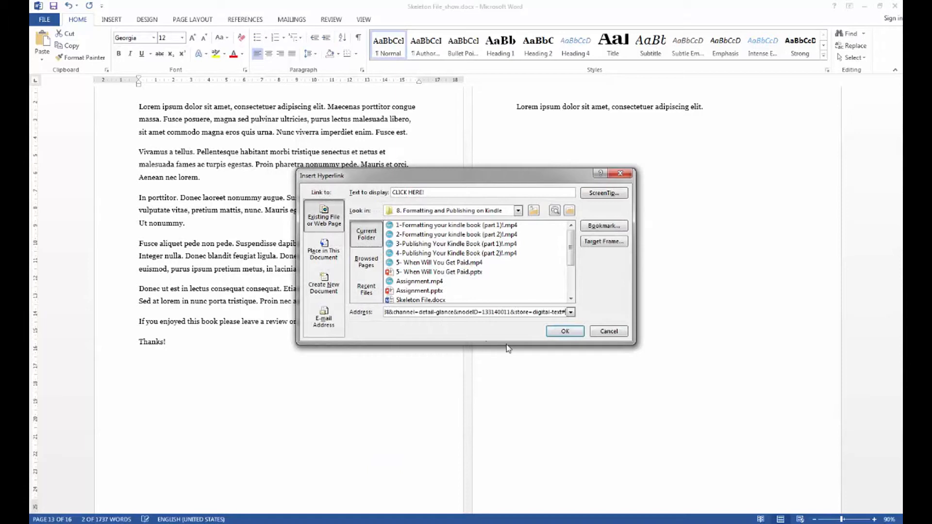
click(563, 331)
mouse_move(371, 325)
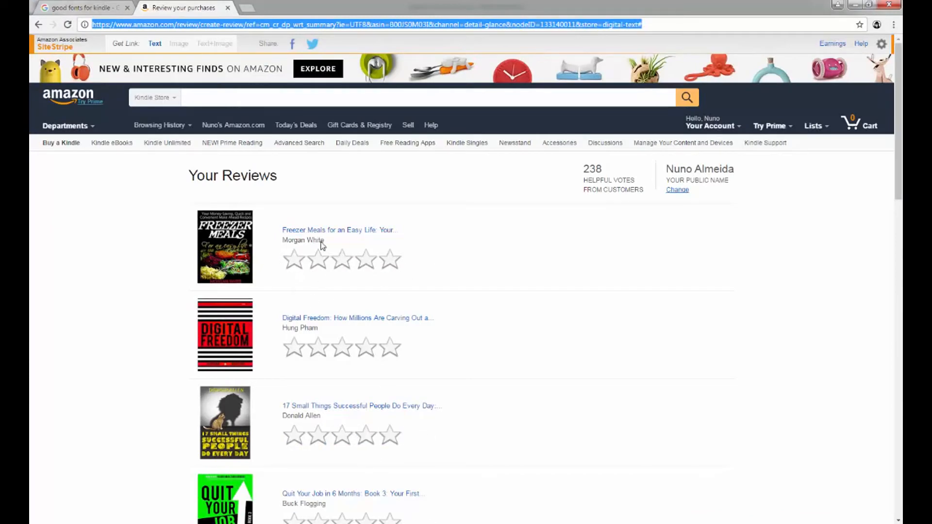
- Go back to the Freezer Meals book's Amazon product page, and switch to Skeleton File_show.docx in Word
click(39, 25)
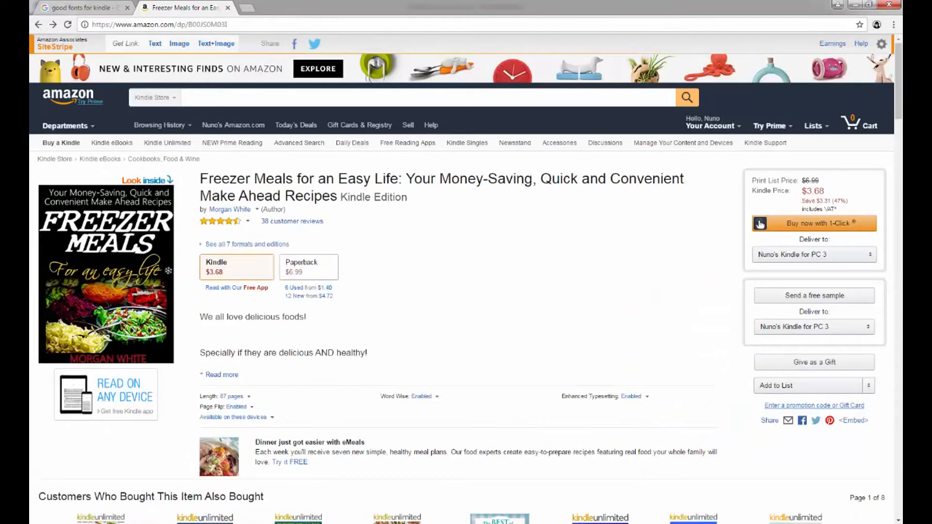
mouse_move(269, 523)
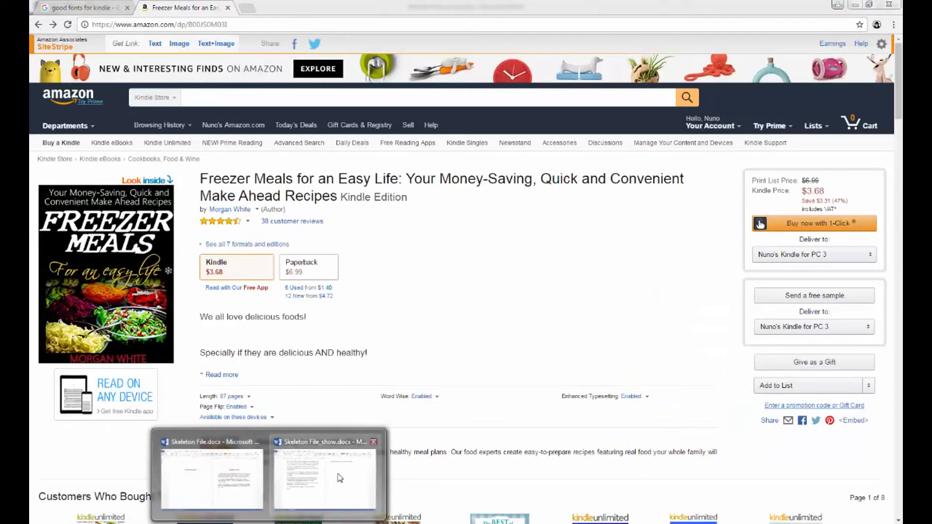
click(338, 478)
- Insert the picture COVER.jpg on a new line below the "Books by the author" heading
scroll(343, 348, down, 10)
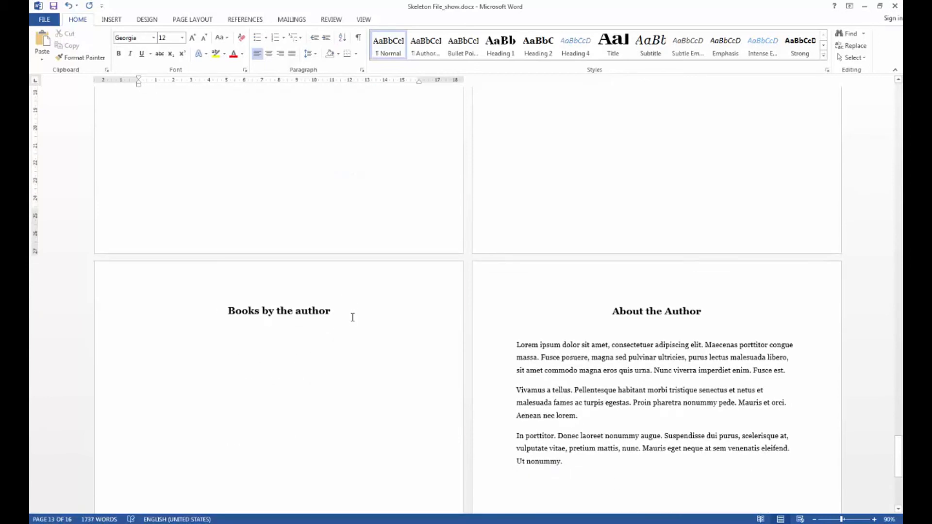
key(Return)
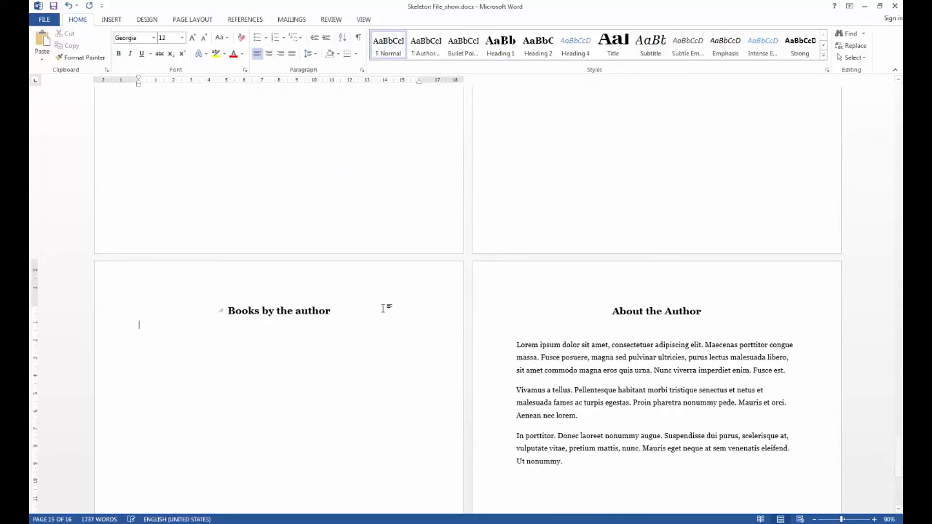
click(119, 19)
click(140, 44)
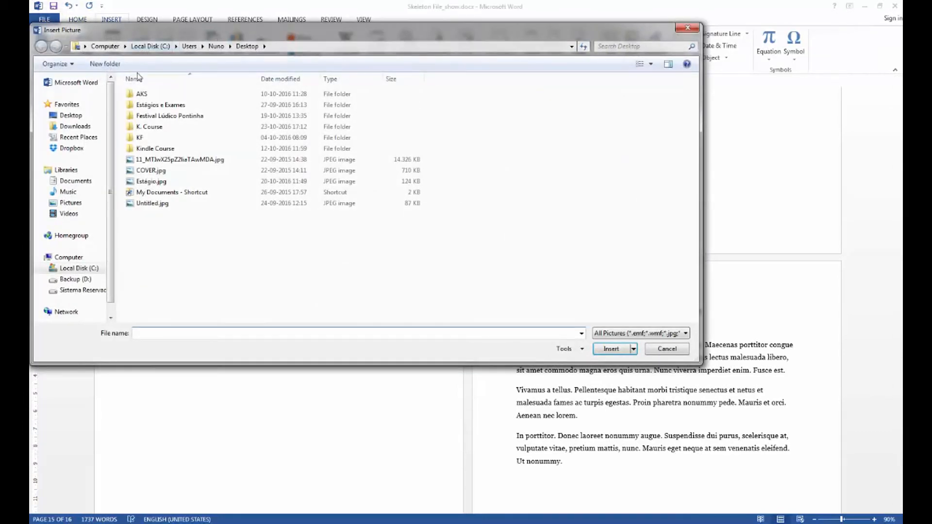
double_click(162, 172)
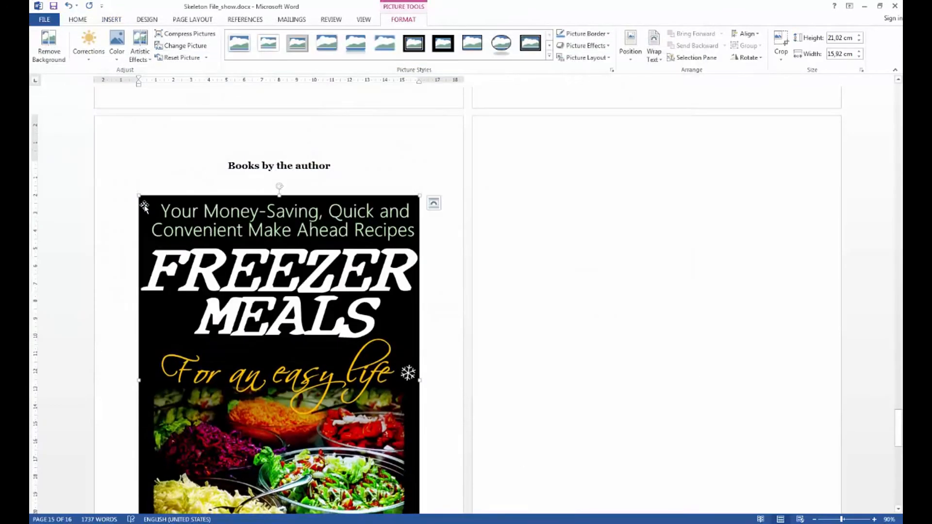
- Shrink the Freezer Meals cover picture proportionally to a little under half its width and centre it under the heading
drag(134, 194, 273, 372)
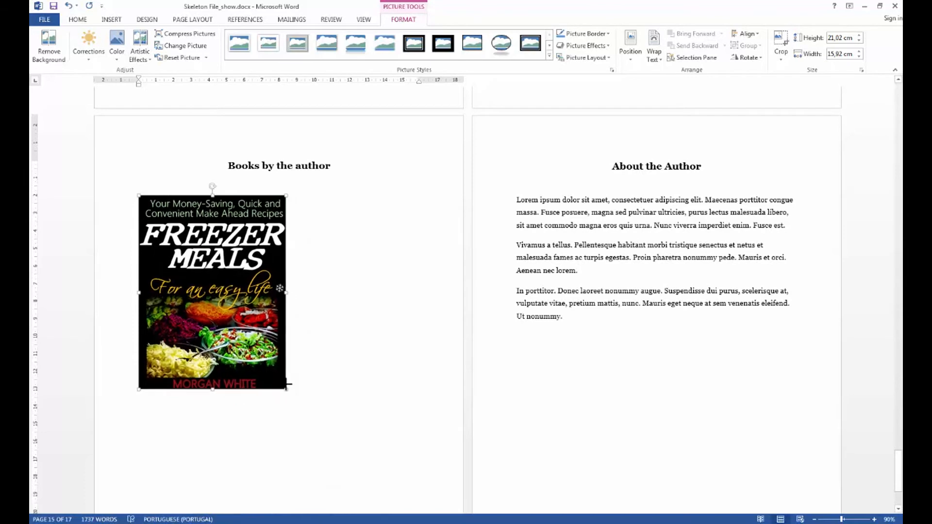
click(77, 19)
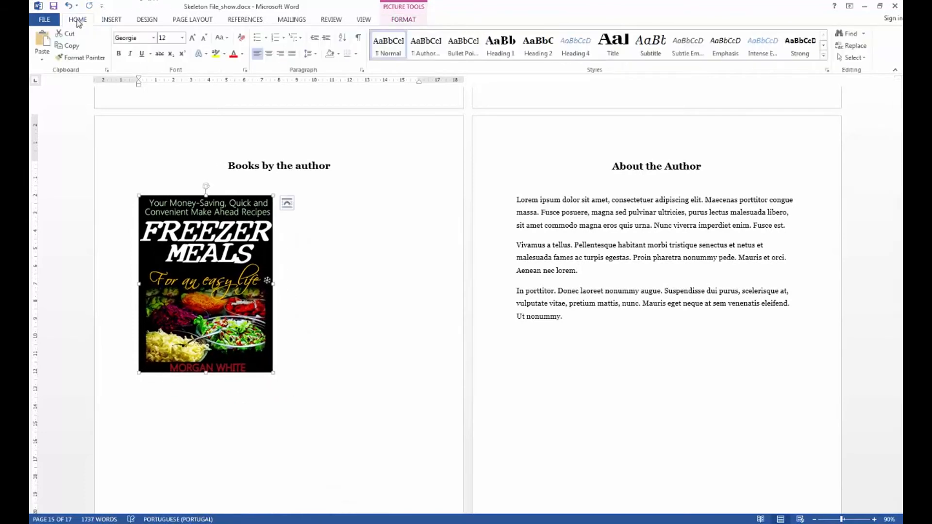
click(269, 54)
click(270, 54)
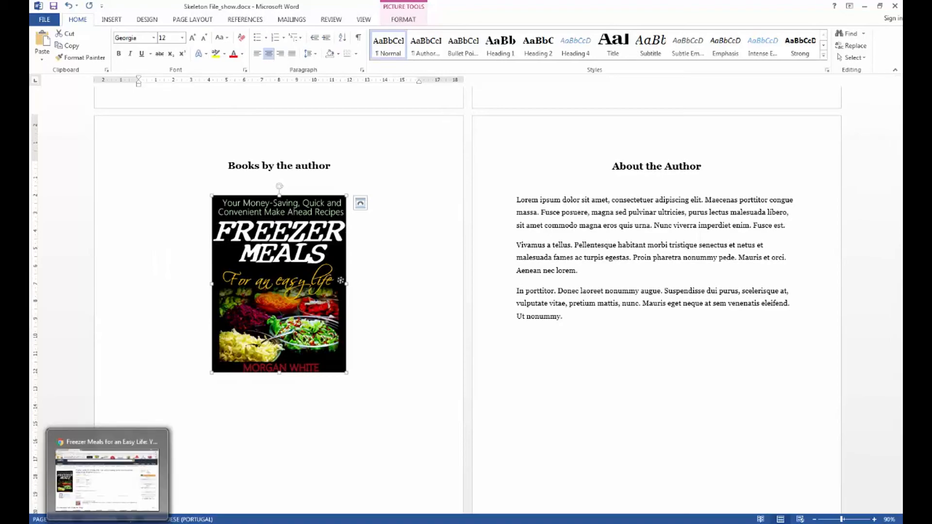
- Switch to Chrome and copy the full web address of the Freezer Meals product page
click(107, 523)
drag(236, 22, 79, 26)
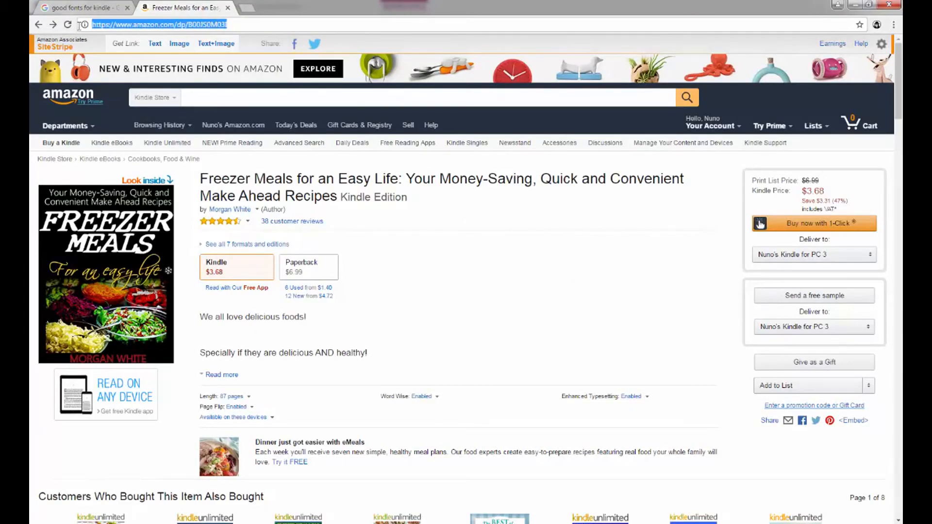
right_click(131, 28)
click(146, 61)
- Switch to Skeleton File_show.docx in Word and hyperlink the cover picture to the copied Amazon product page address
click(299, 488)
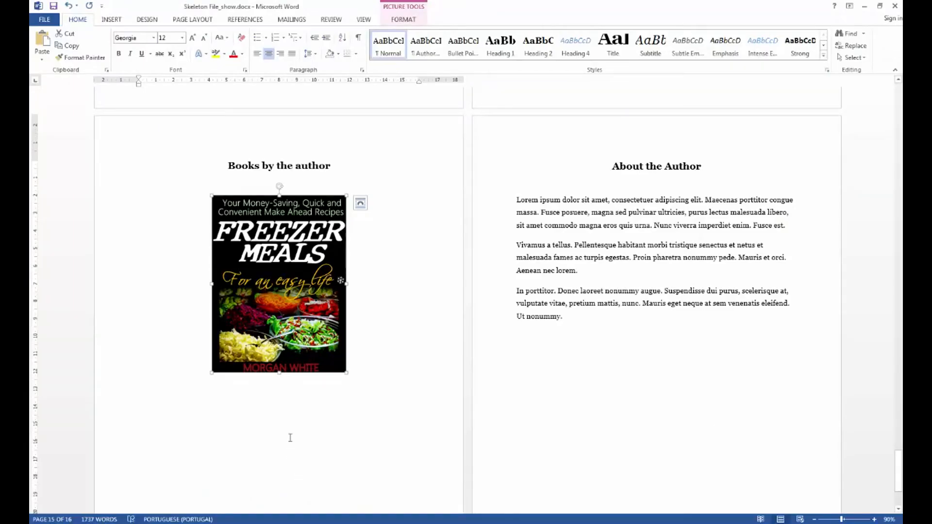
right_click(284, 267)
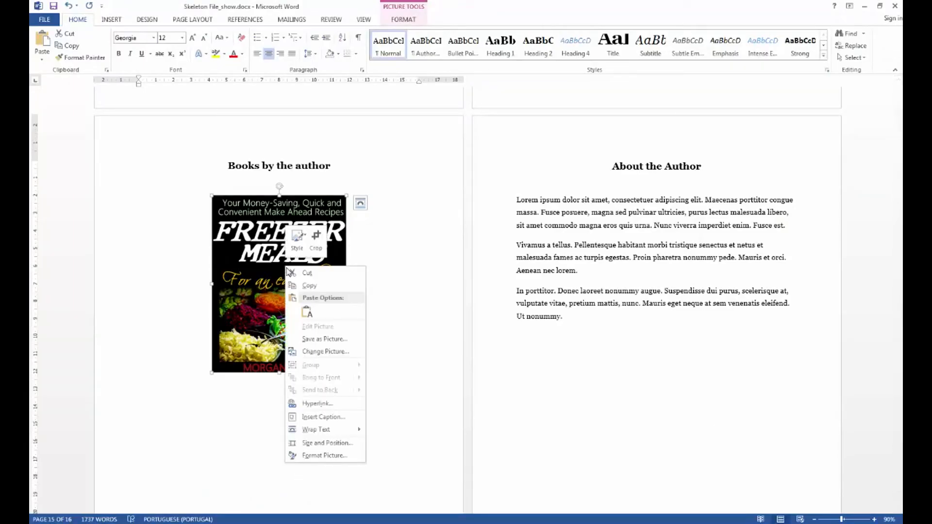
click(322, 405)
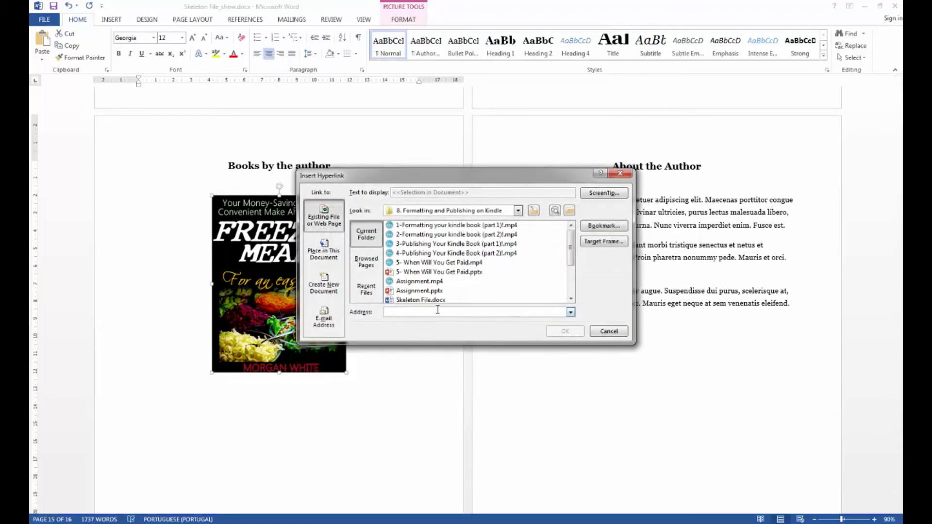
right_click(438, 311)
click(462, 340)
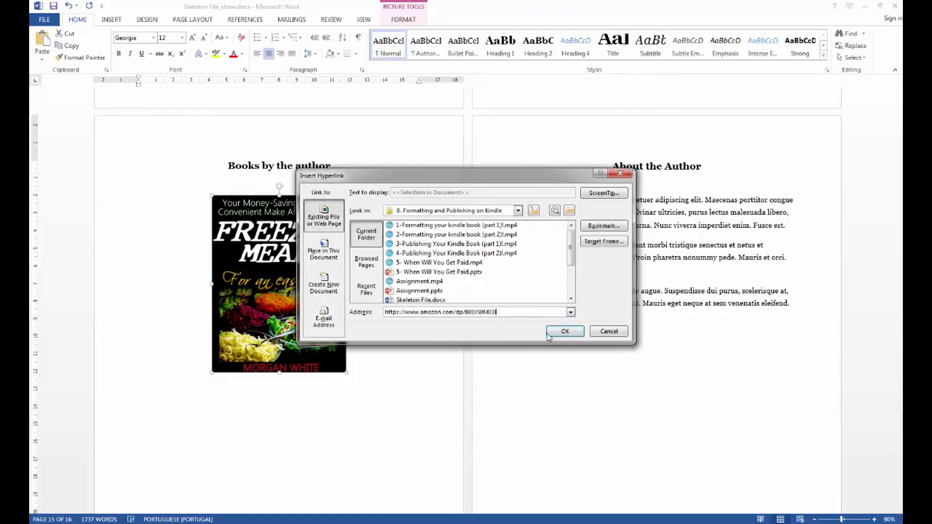
click(565, 331)
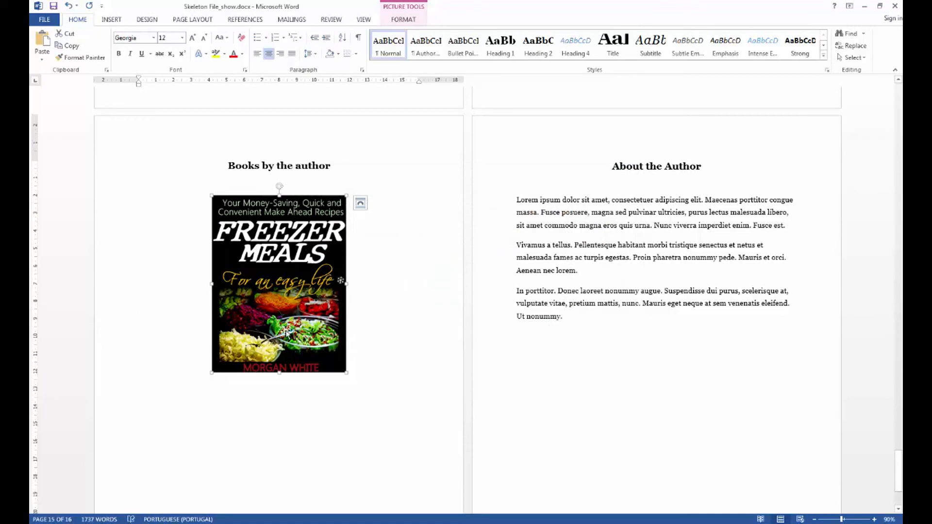
mouse_move(279, 271)
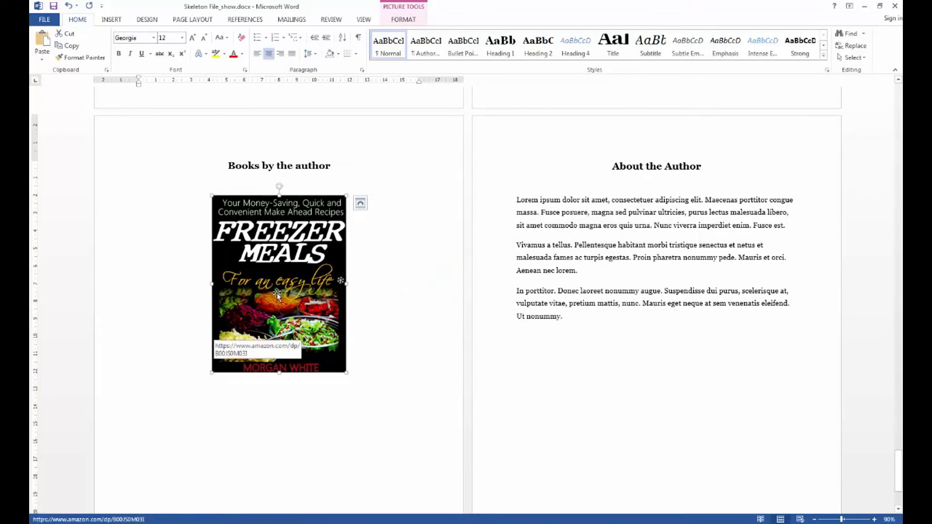
- View the Freezer Meals product page in Chrome as the cover link's target, and return to Skeleton File_show.docx in Word
key(alt+Tab)
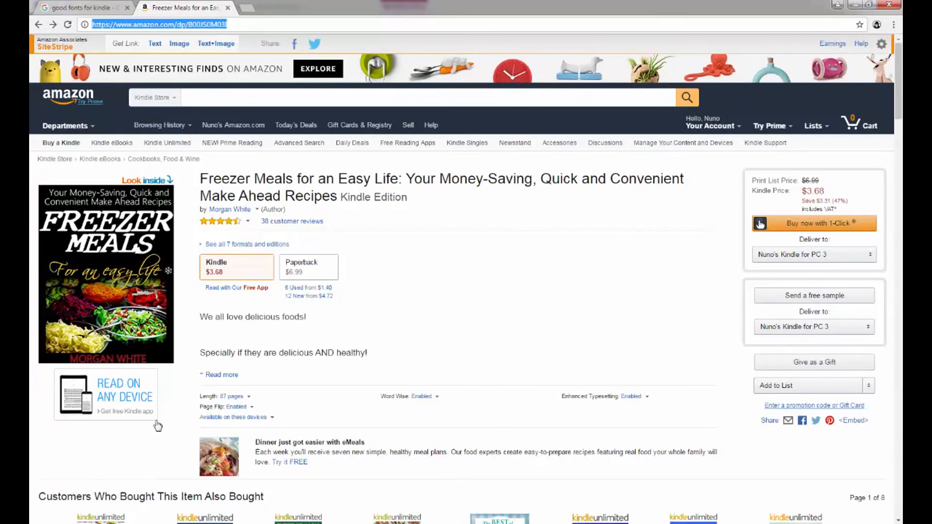
mouse_move(300, 523)
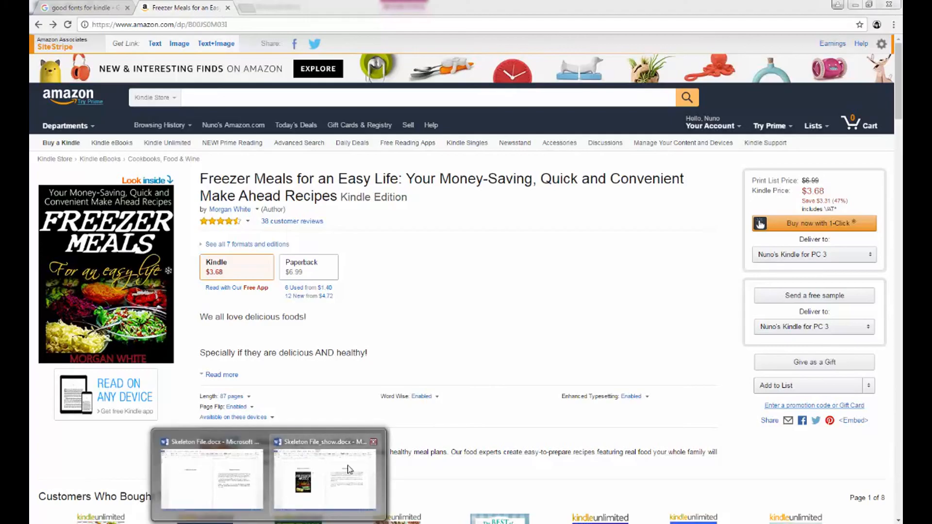
click(347, 464)
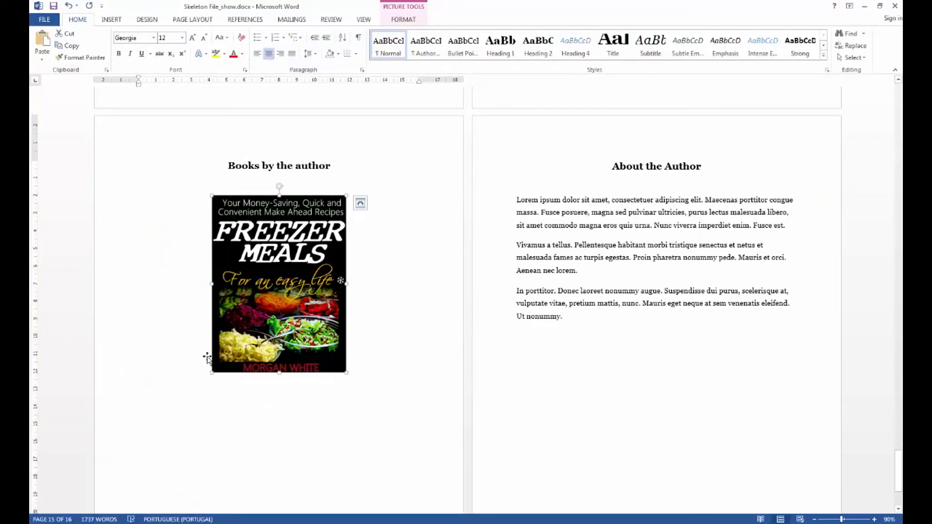